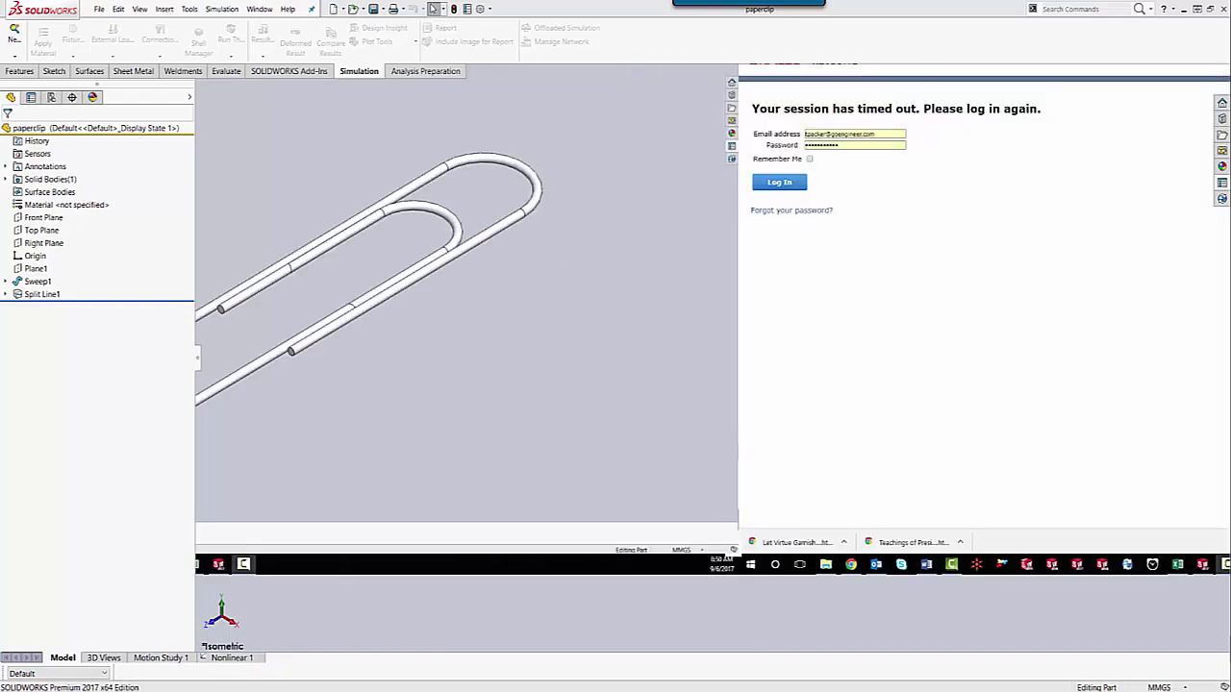
# Step: Open the paperclip's Nonlinear 1 study
pyautogui.click(235, 659)
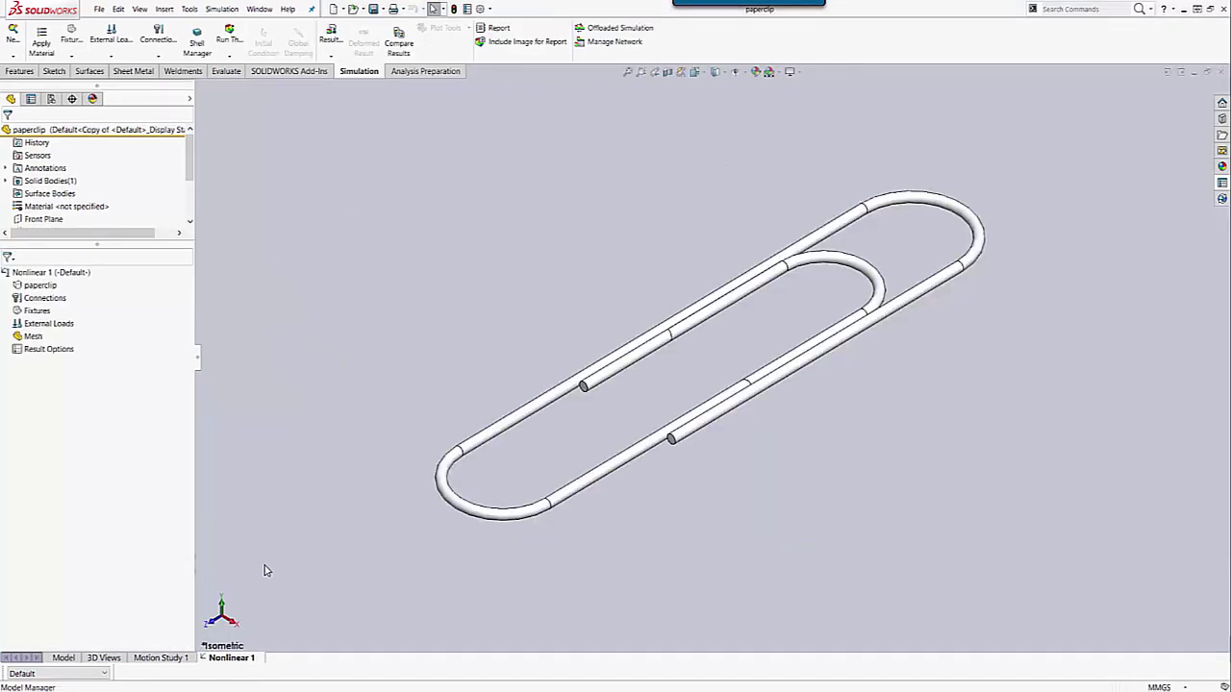
# Step: Assign Alloy Steel from the Nonlinear Simulation paperclip library to the paperclip body
pyautogui.rightClick(42, 287)
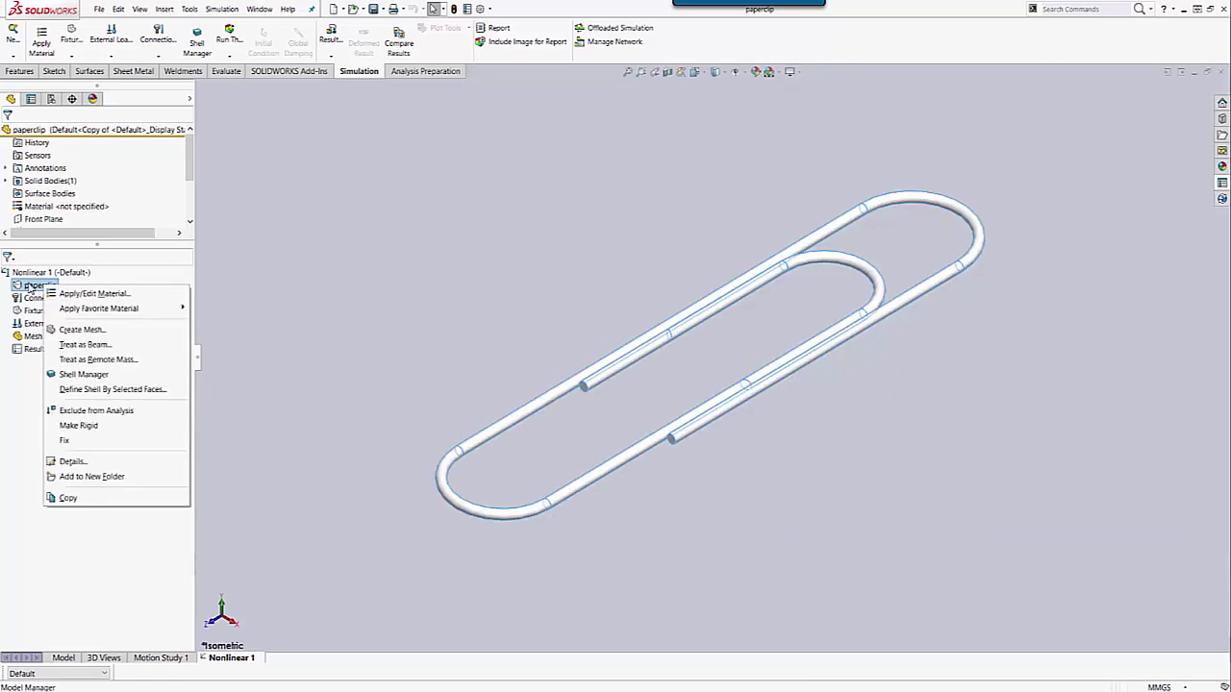
pyautogui.click(100, 295)
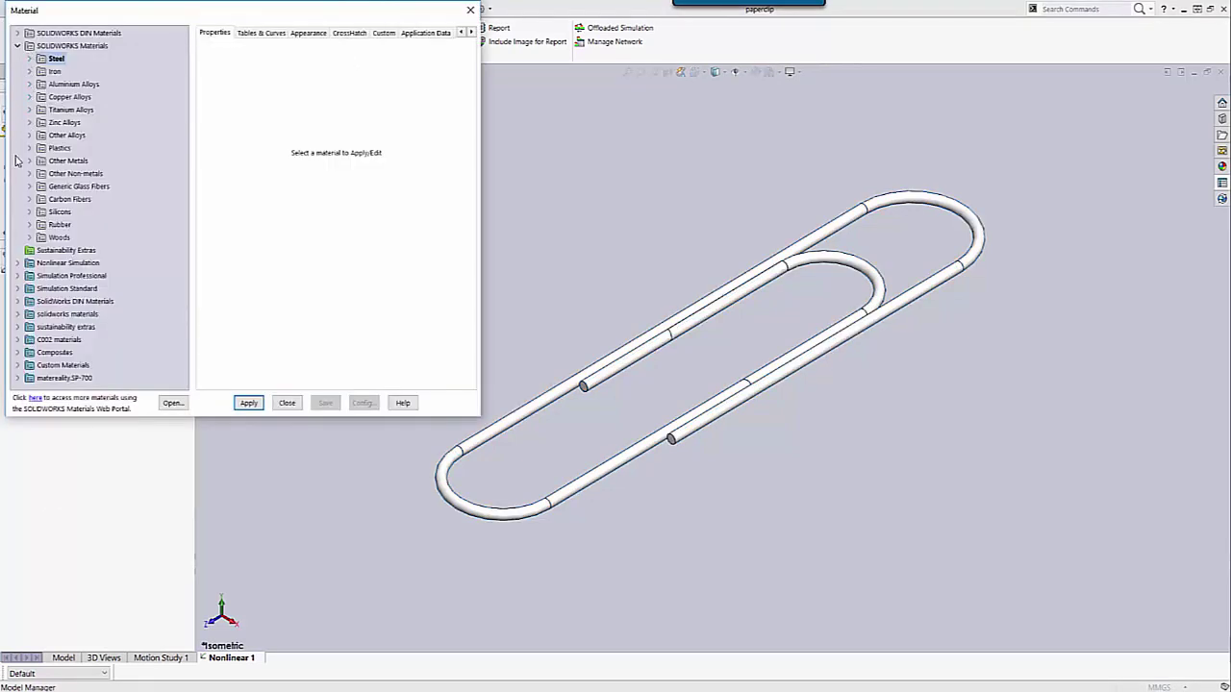
pyautogui.click(17, 263)
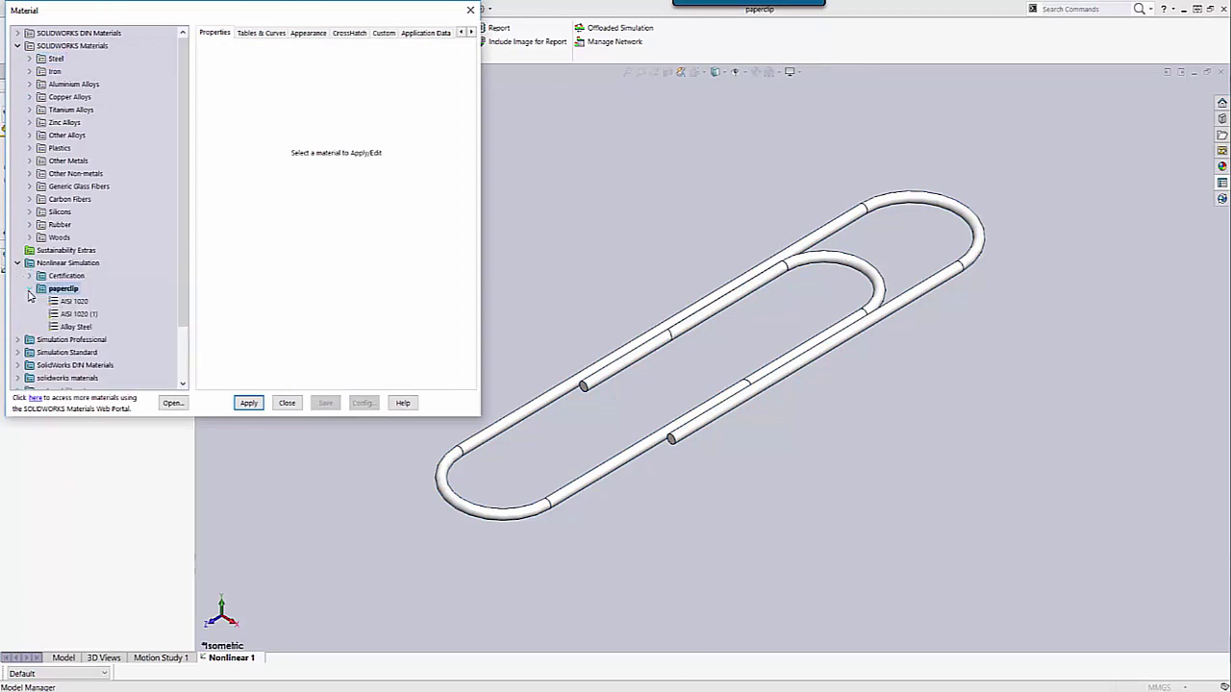
pyautogui.click(79, 328)
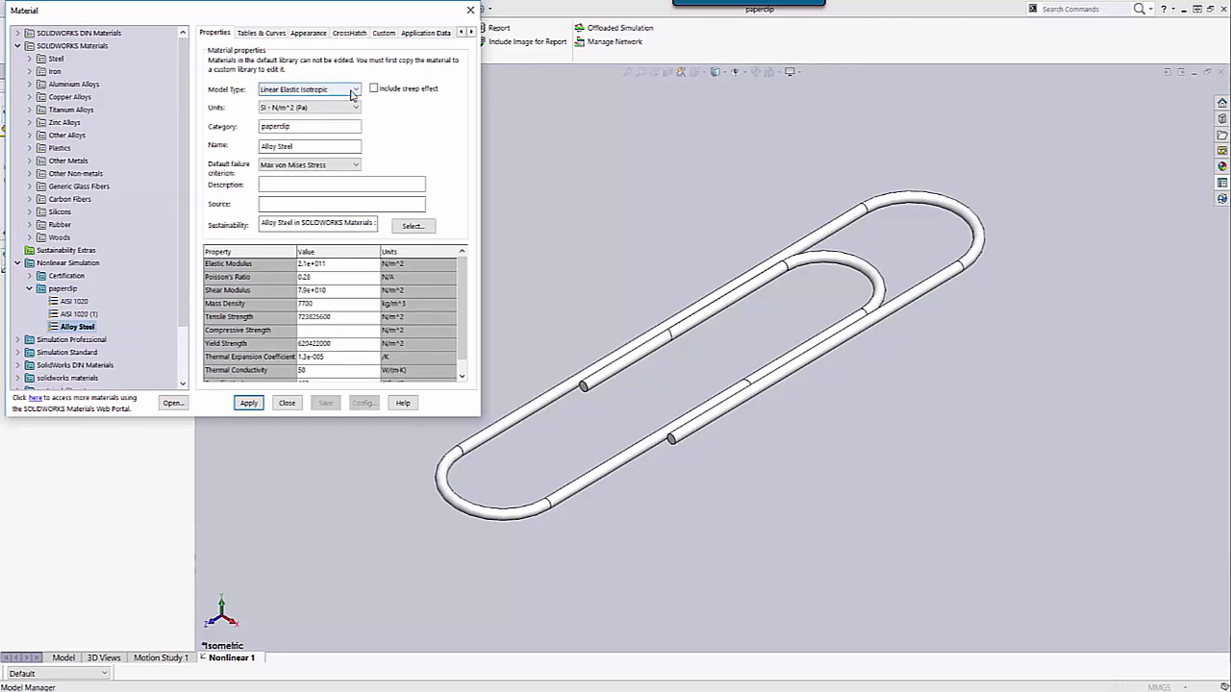
pyautogui.click(309, 88)
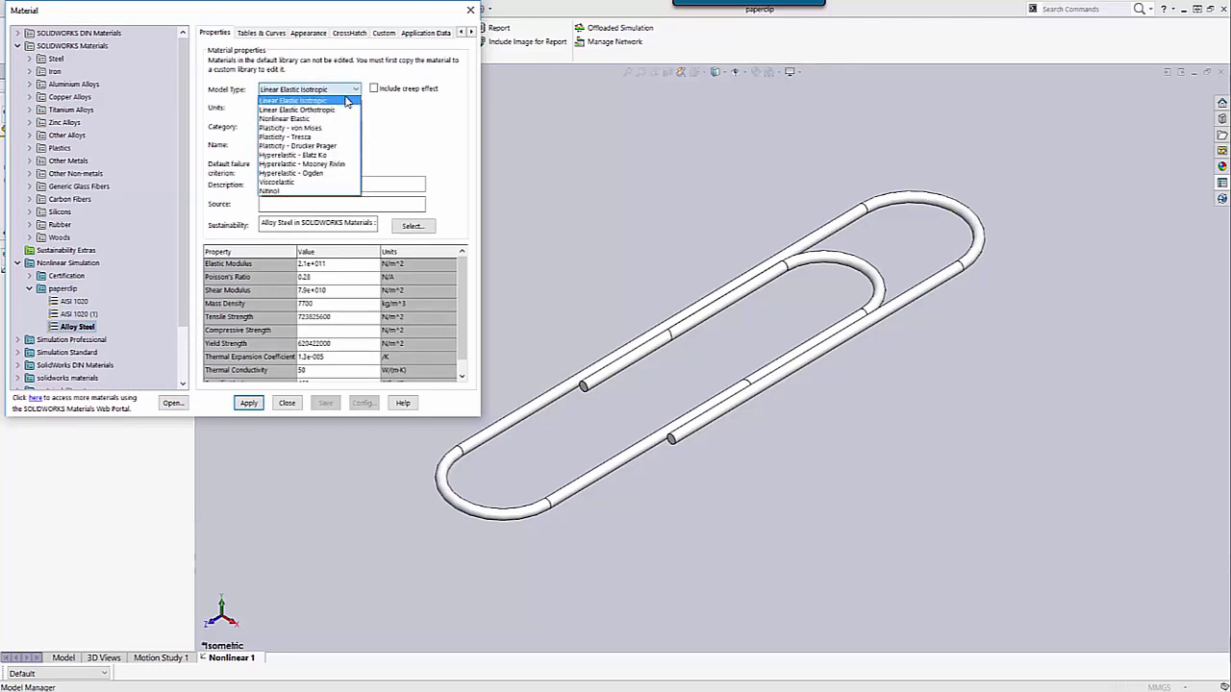
# Step: Set Alloy Steel to Plasticity - von Mises and create an empty Stress-Strain Curve table
pyautogui.click(301, 129)
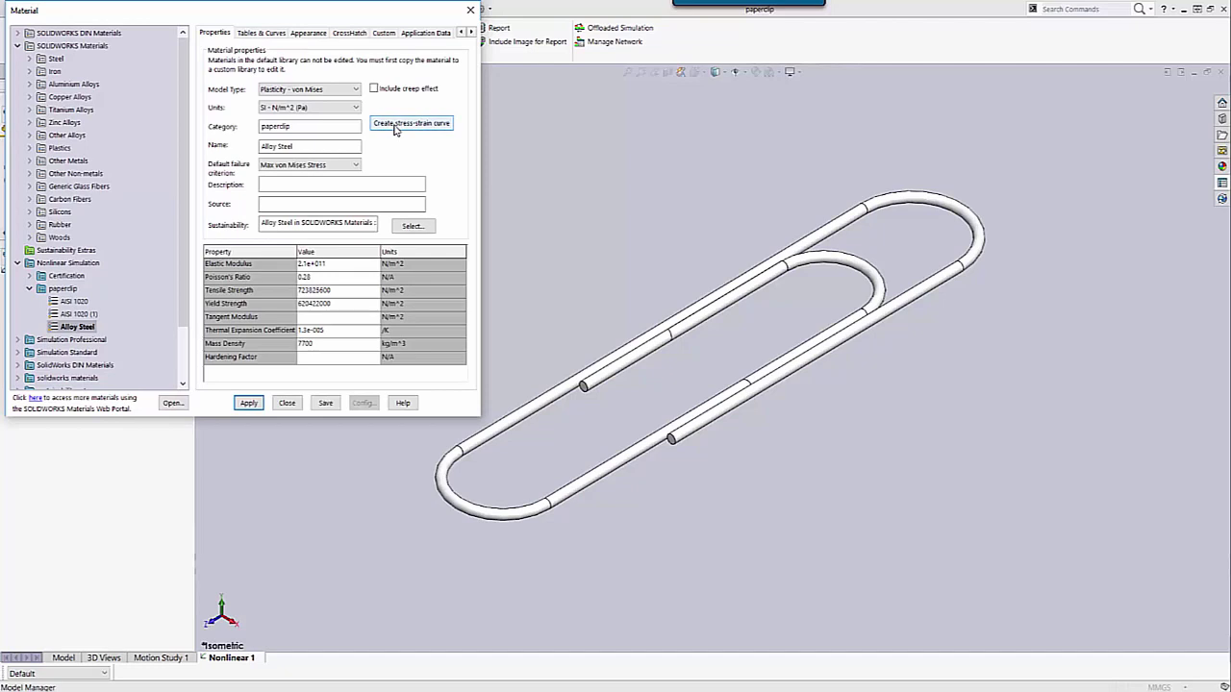
pyautogui.click(395, 129)
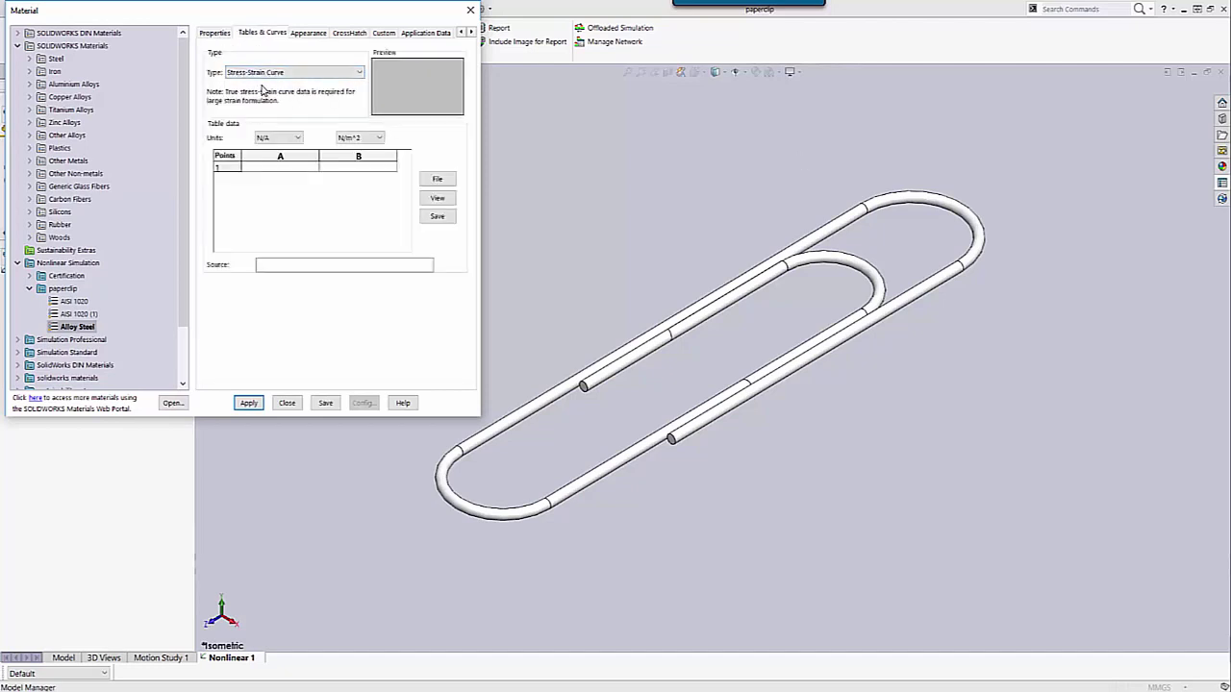
pyautogui.click(216, 34)
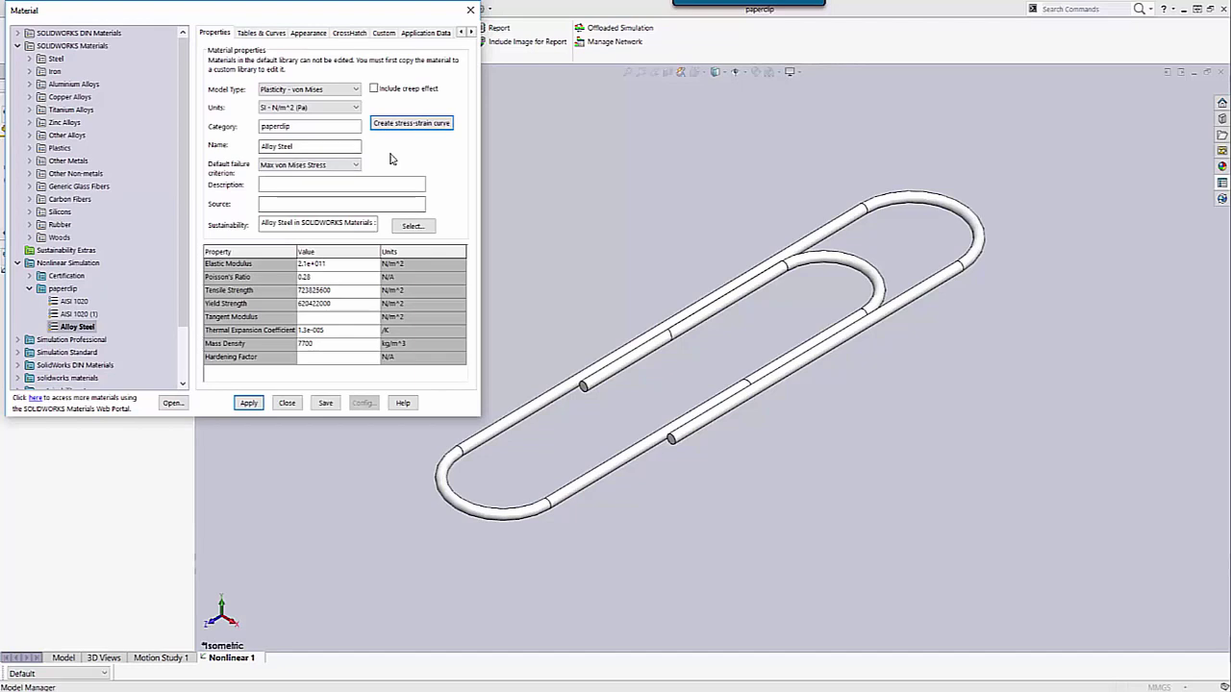
pyautogui.click(266, 34)
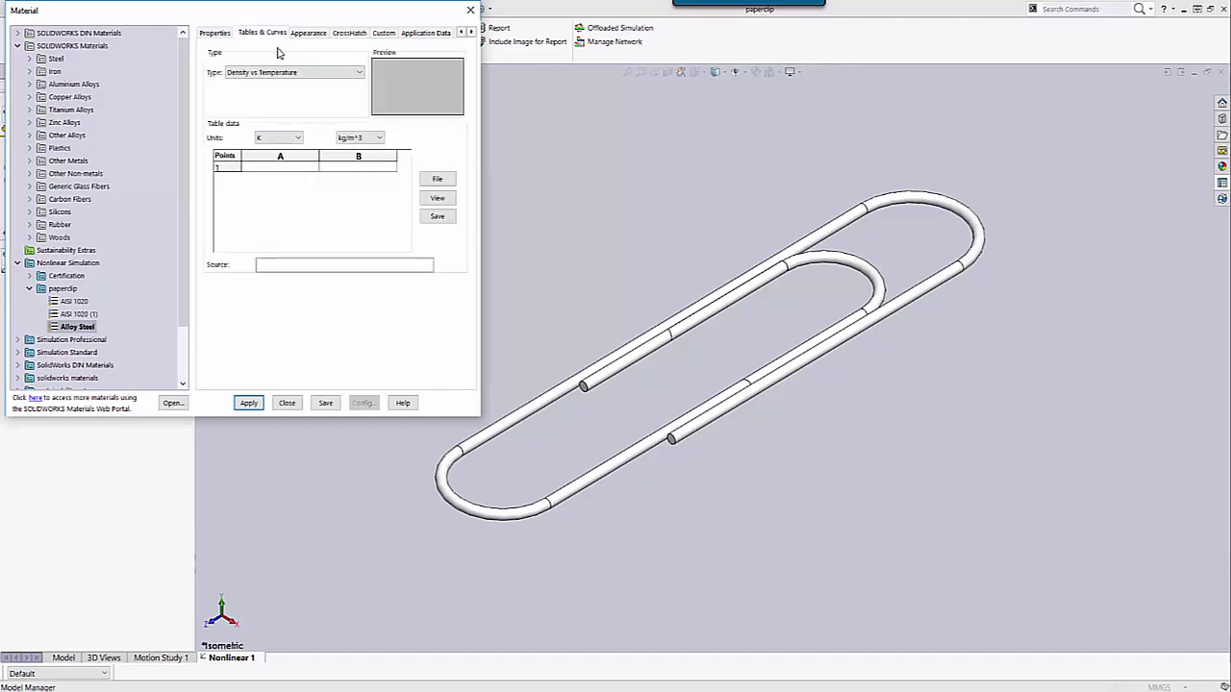
pyautogui.click(355, 75)
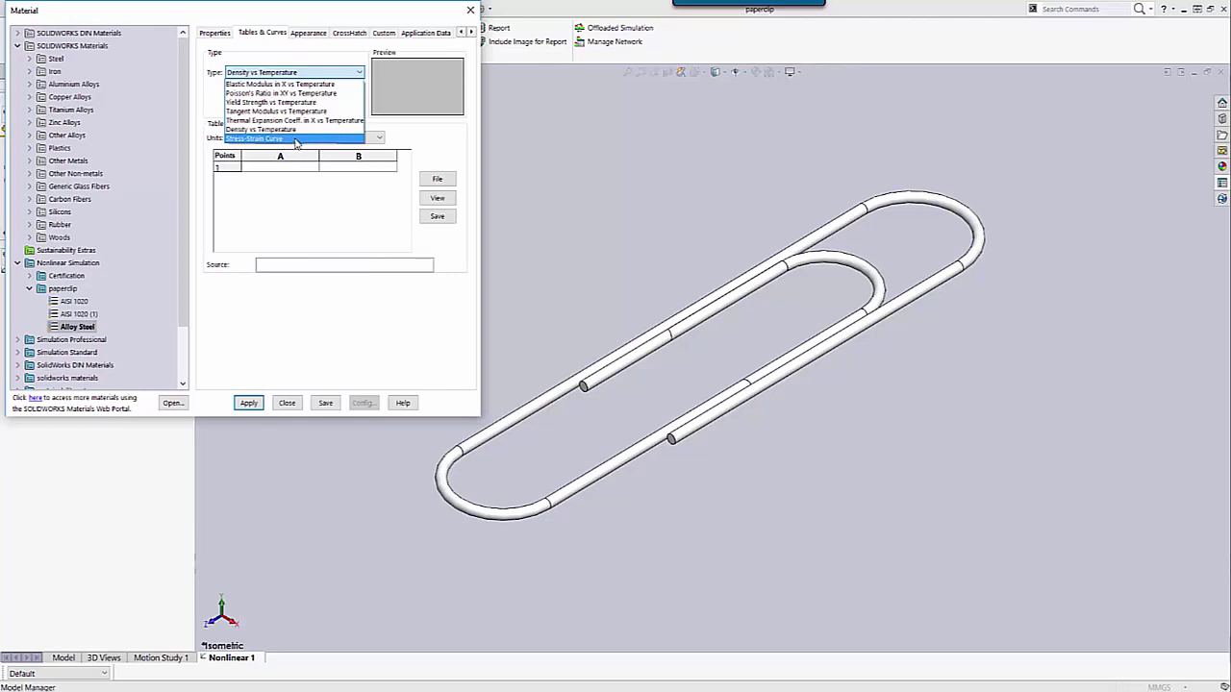
pyautogui.click(296, 139)
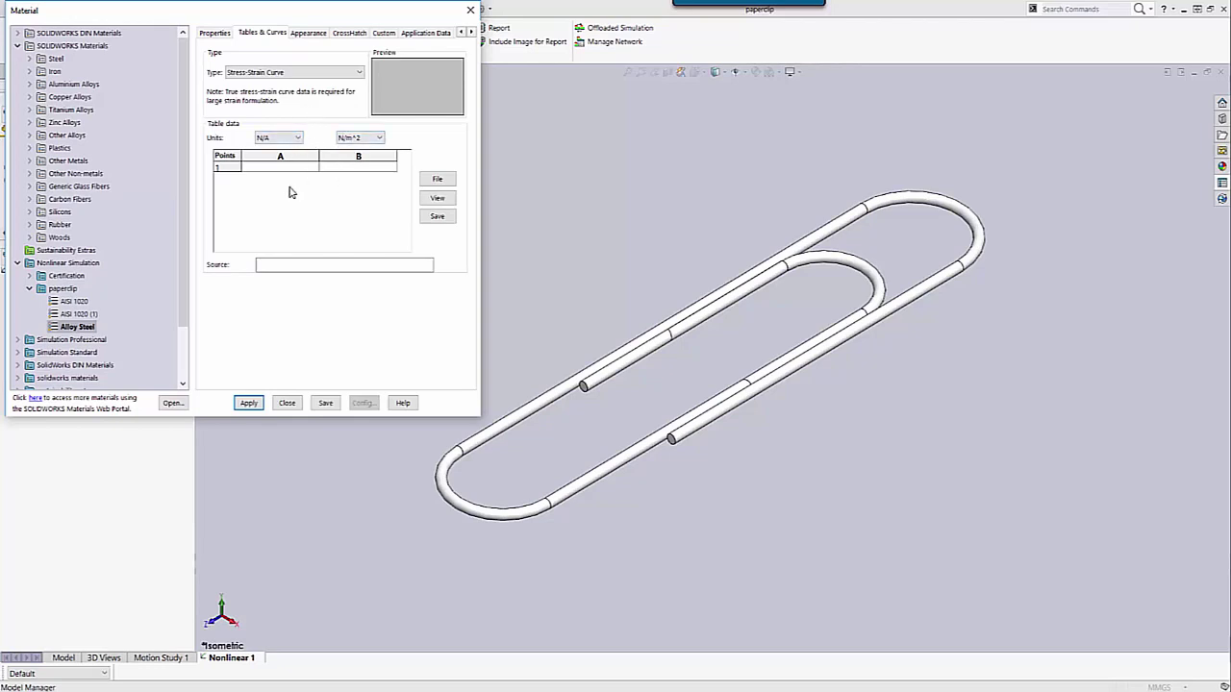
# Step: Keep strain units as N/A and stress in N/m^2, and add rows to the curve table
pyautogui.click(296, 138)
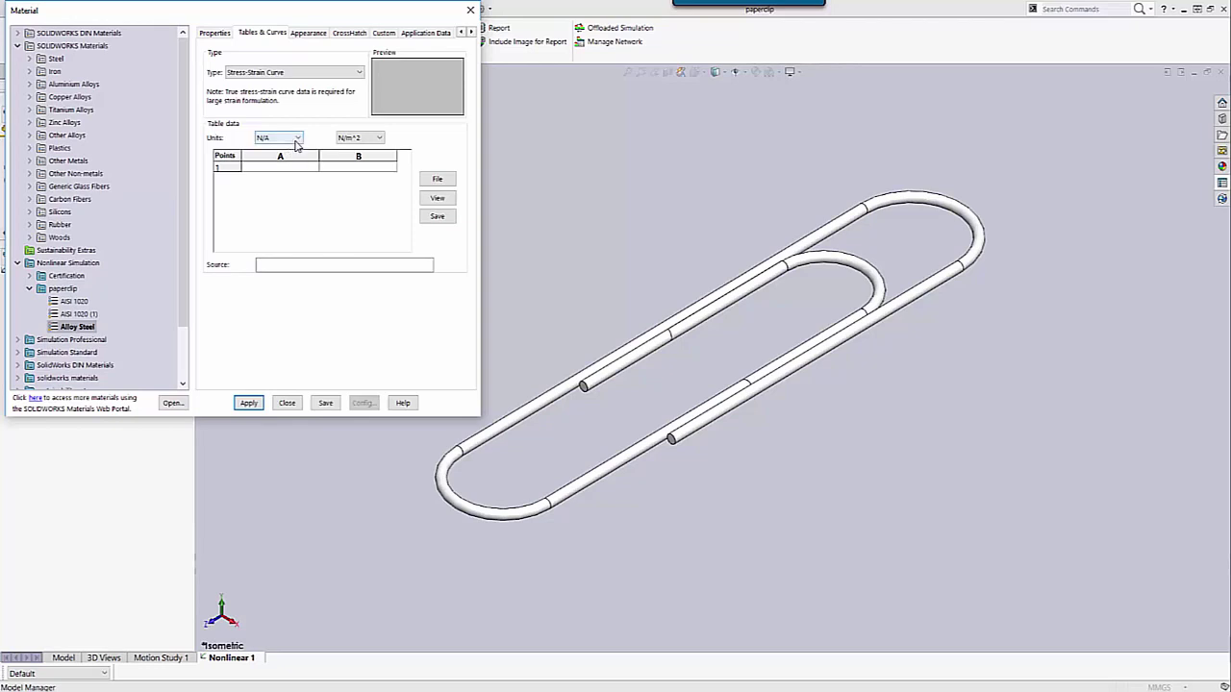
pyautogui.click(677, 179)
pyautogui.click(380, 138)
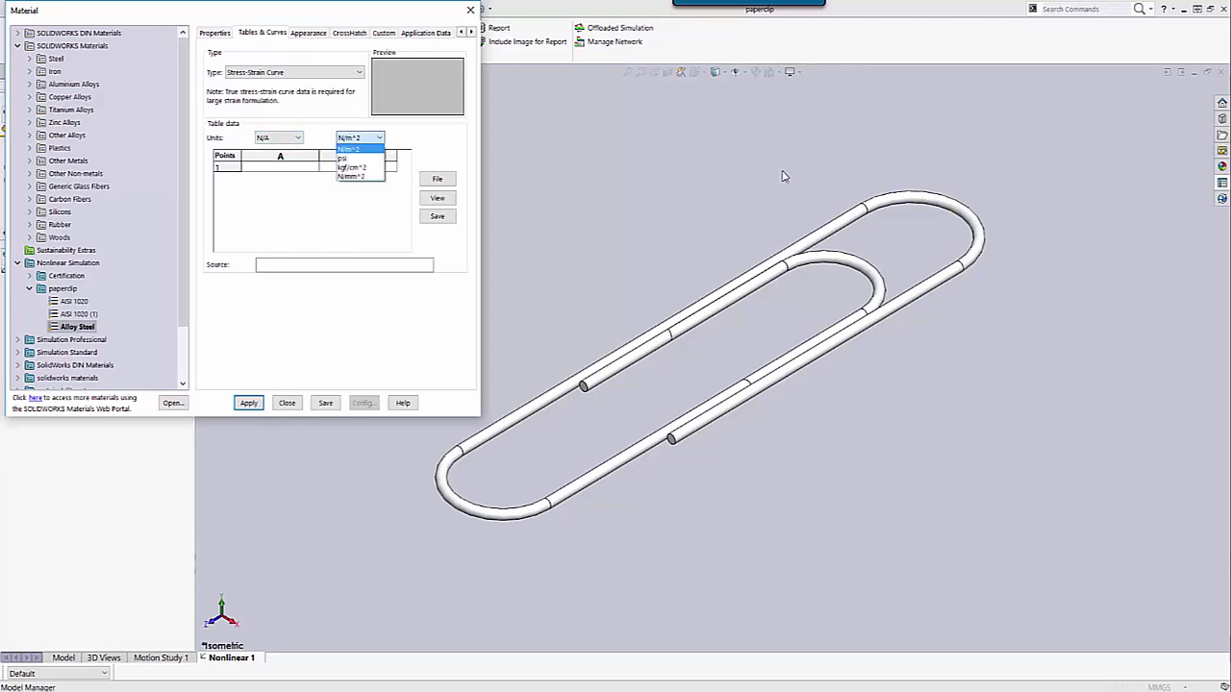
pyautogui.click(367, 152)
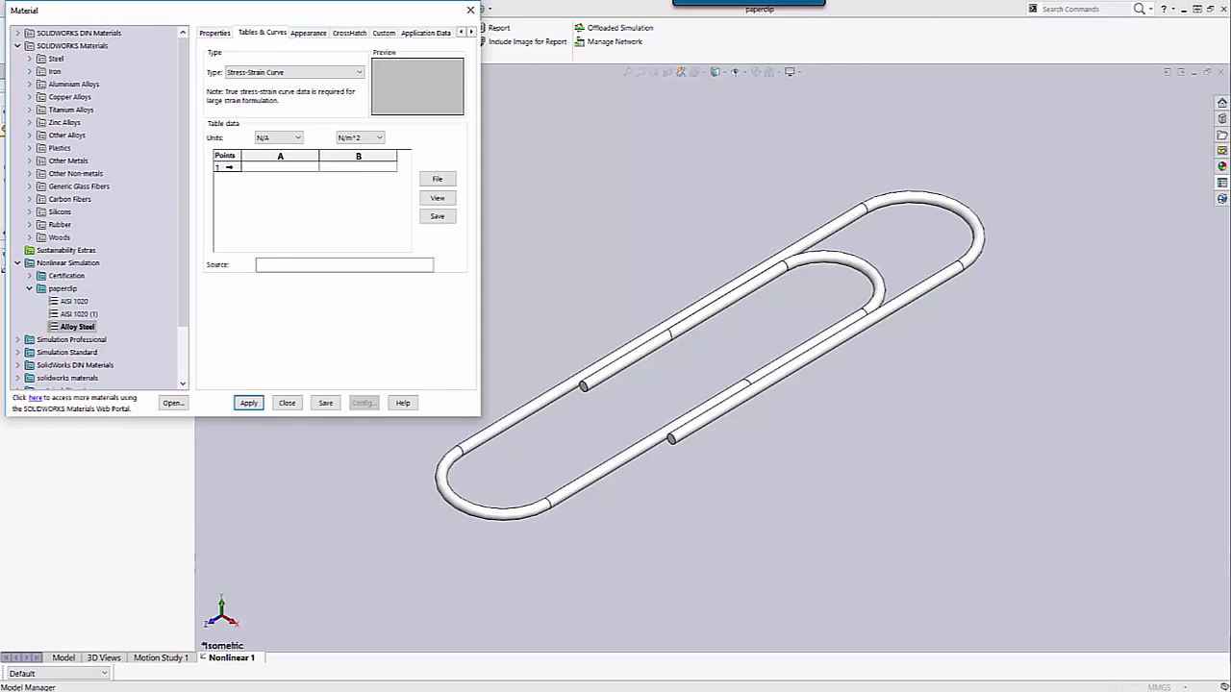
pyautogui.click(229, 167)
pyautogui.click(229, 176)
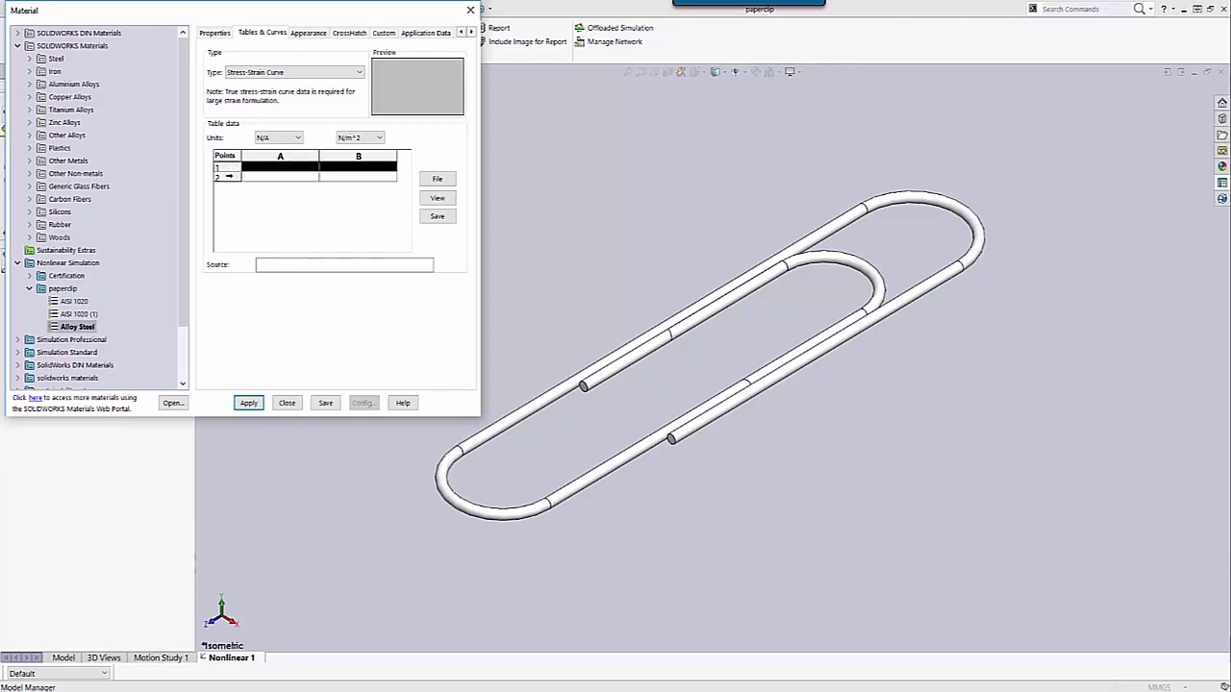
pyautogui.click(229, 176)
pyautogui.click(229, 187)
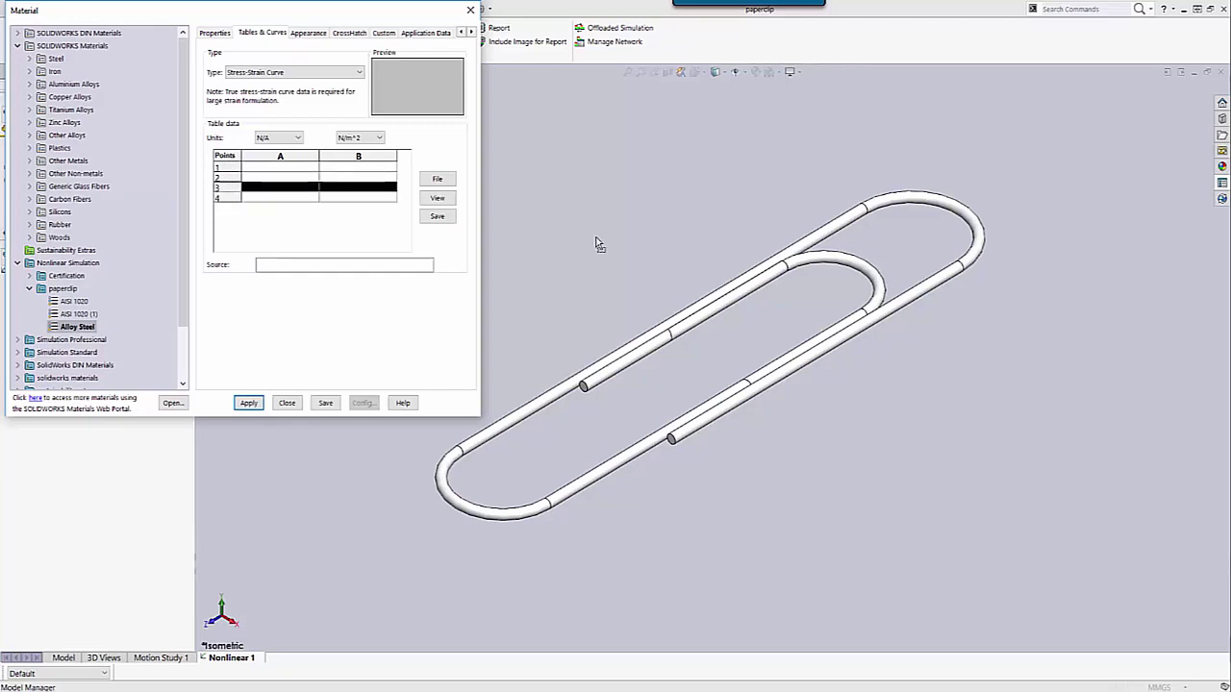
# Step: Enter the points 0.003/6.21e08, 0.0154/6.41e08 and 0.0178/6.55e08 in the table
pyautogui.click(278, 180)
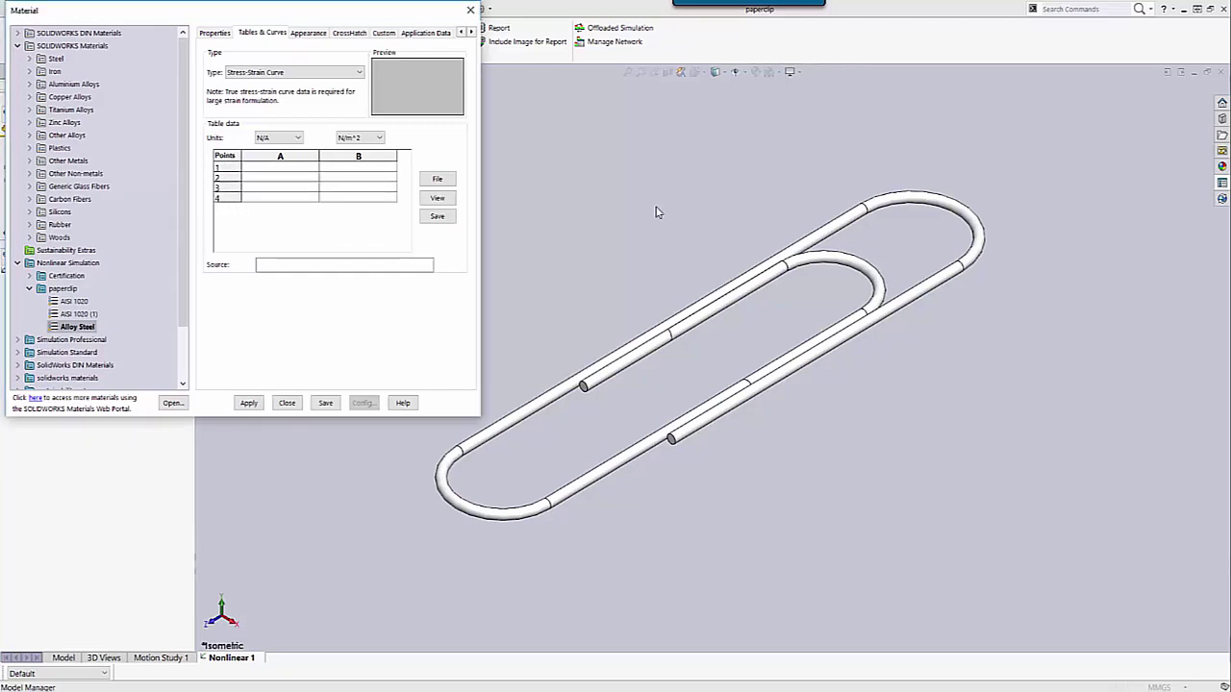
pyautogui.write('0.003')
pyautogui.press('Tab')
pyautogui.write('6')
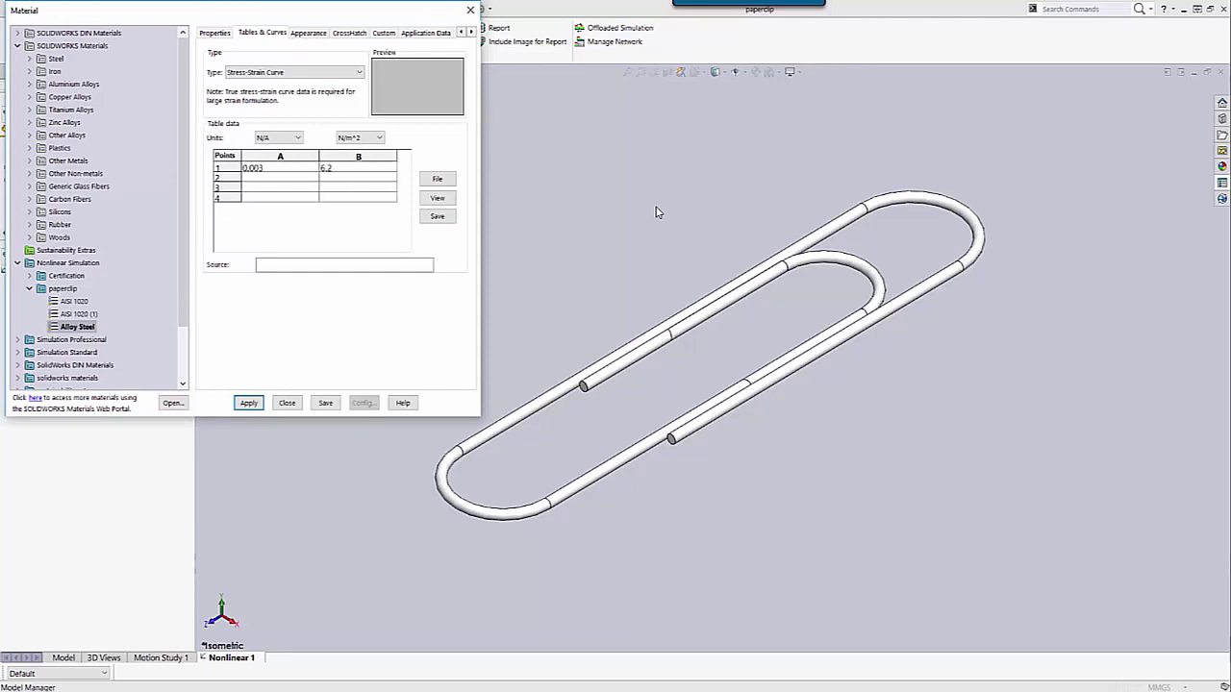
pyautogui.write('.21e08')
pyautogui.press('Return')
pyautogui.hotkey('shift', 'Tab')
pyautogui.write('0.0154')
pyautogui.press('Tab')
pyautogui.write('6.')
pyautogui.press('Tab')
pyautogui.write('0.0178')
pyautogui.press('Tab')
pyautogui.write('6.55e08')
pyautogui.press('Tab')
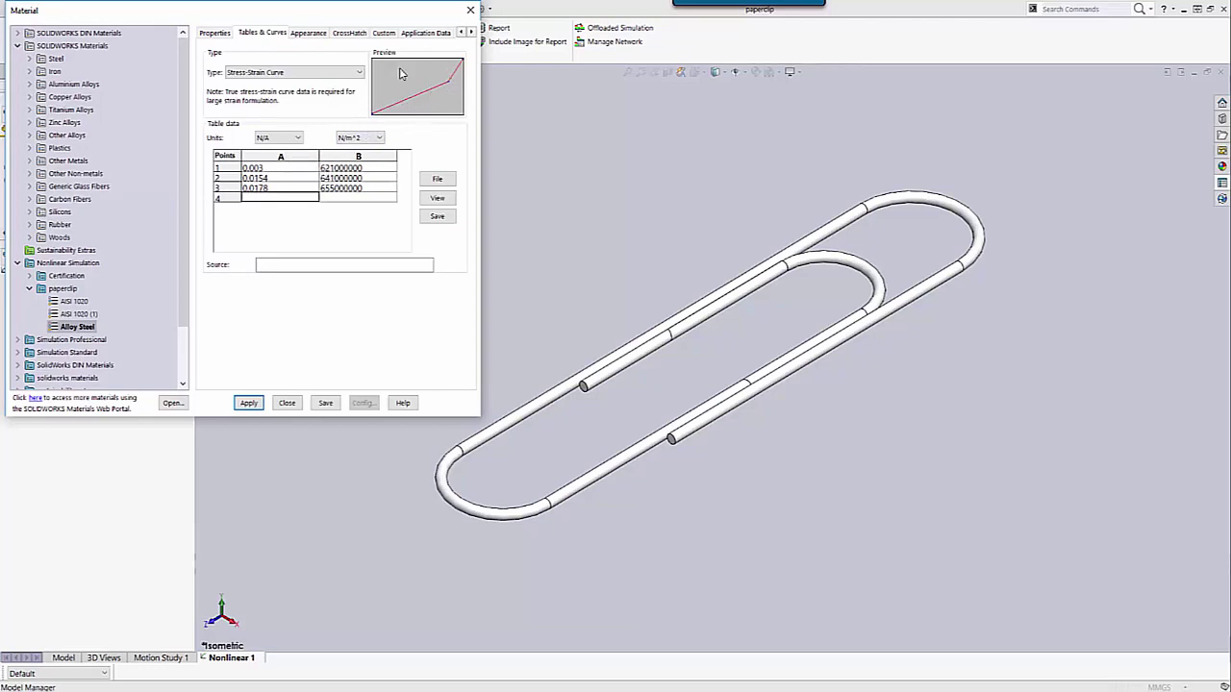
pyautogui.click(437, 199)
pyautogui.moveTo(392, 33); pyautogui.dragTo(413, 45)
pyautogui.moveTo(548, 296); pyautogui.dragTo(991, 561)
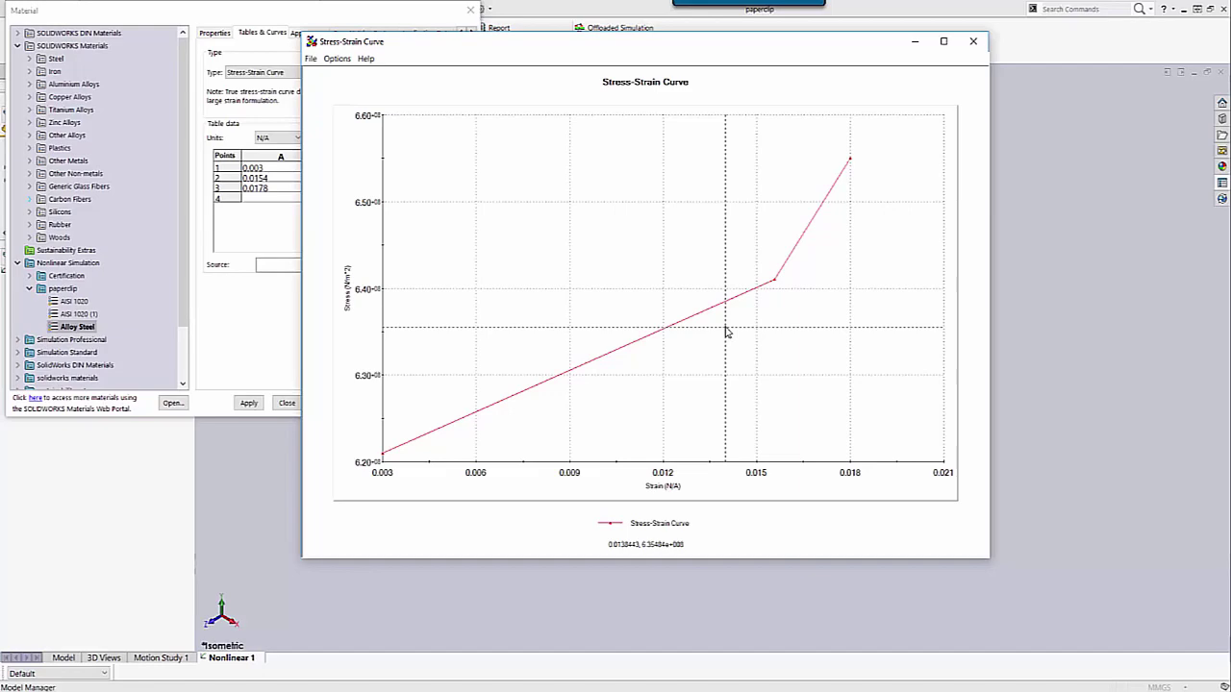
pyautogui.click(976, 43)
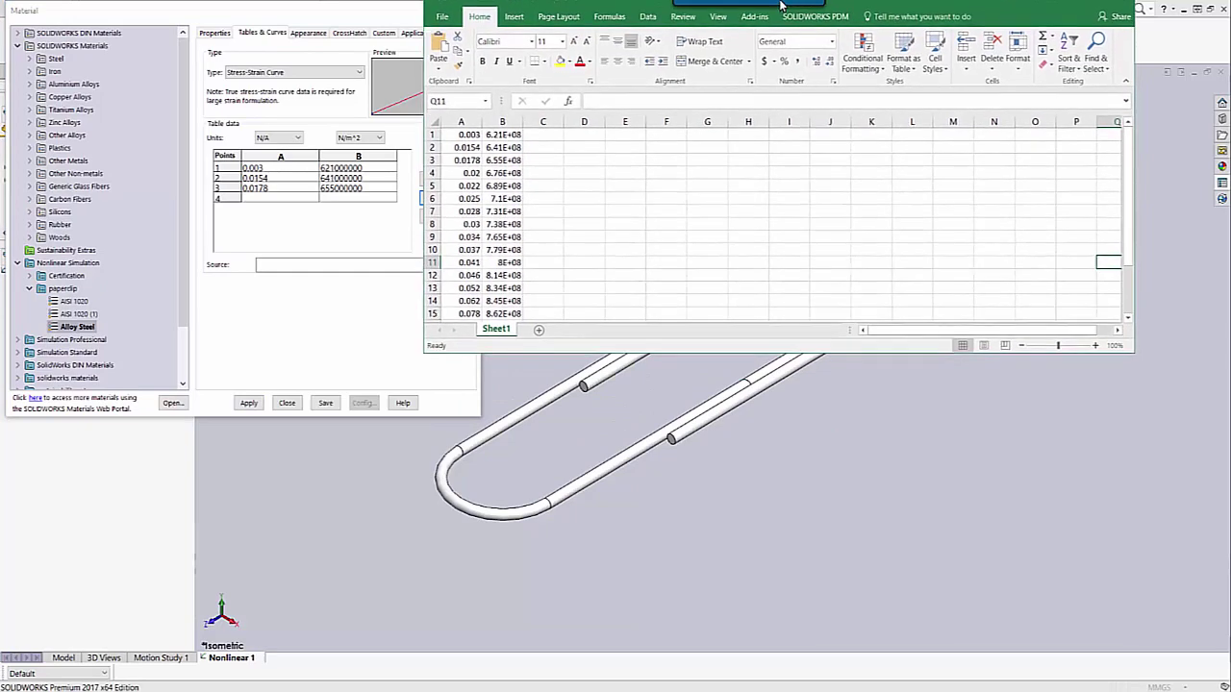
# Step: Maximize Excel, copy the strain–stress pairs in A1:B16, then minimize Excel
pyautogui.moveTo(709, 13); pyautogui.dragTo(616, 2)
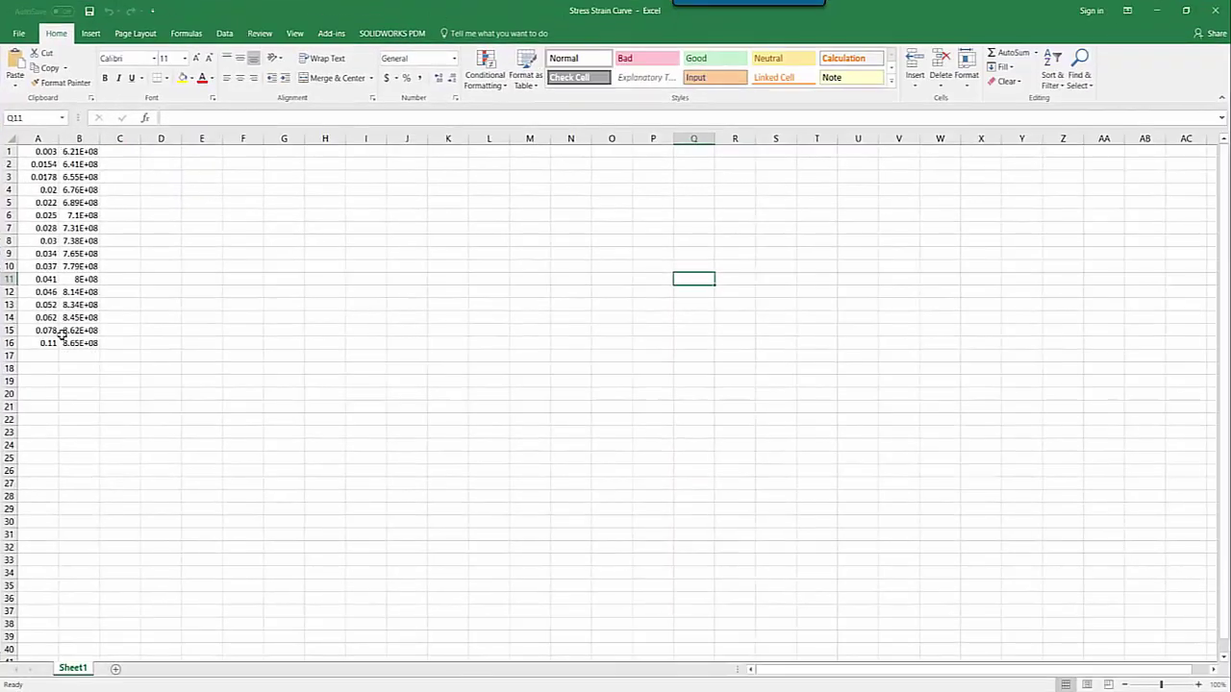
pyautogui.click(43, 152)
pyautogui.moveTo(43, 152); pyautogui.dragTo(89, 344)
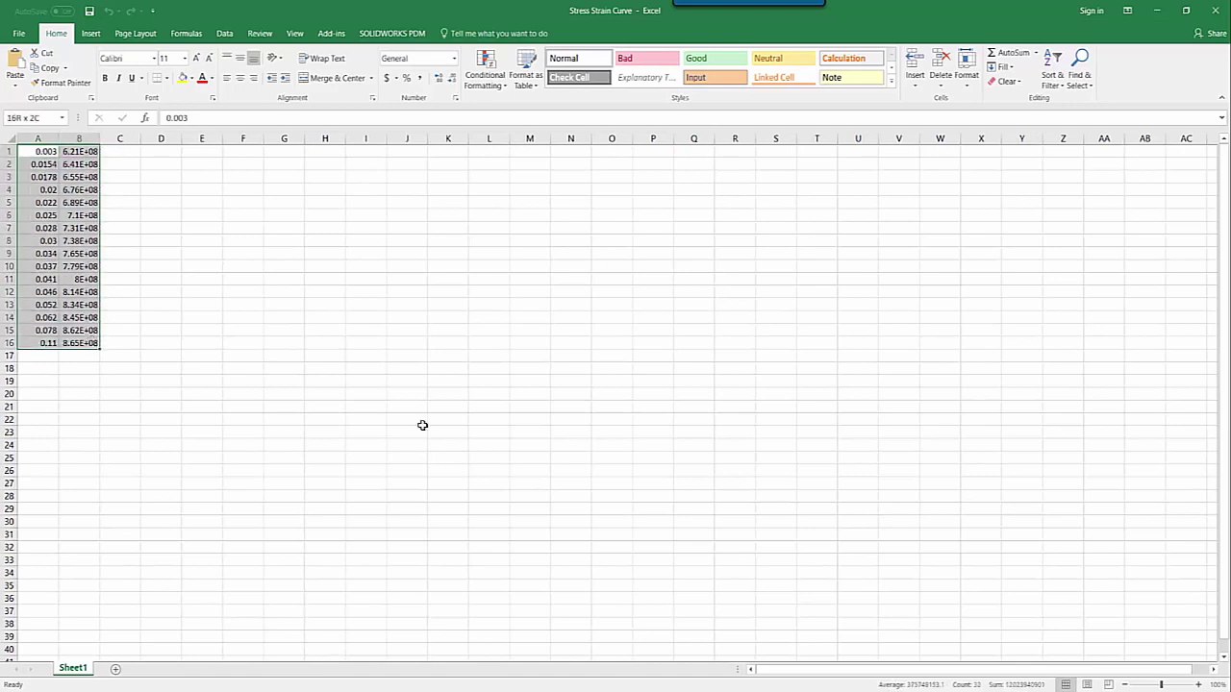
pyautogui.hotkey('ctrl', 'c')
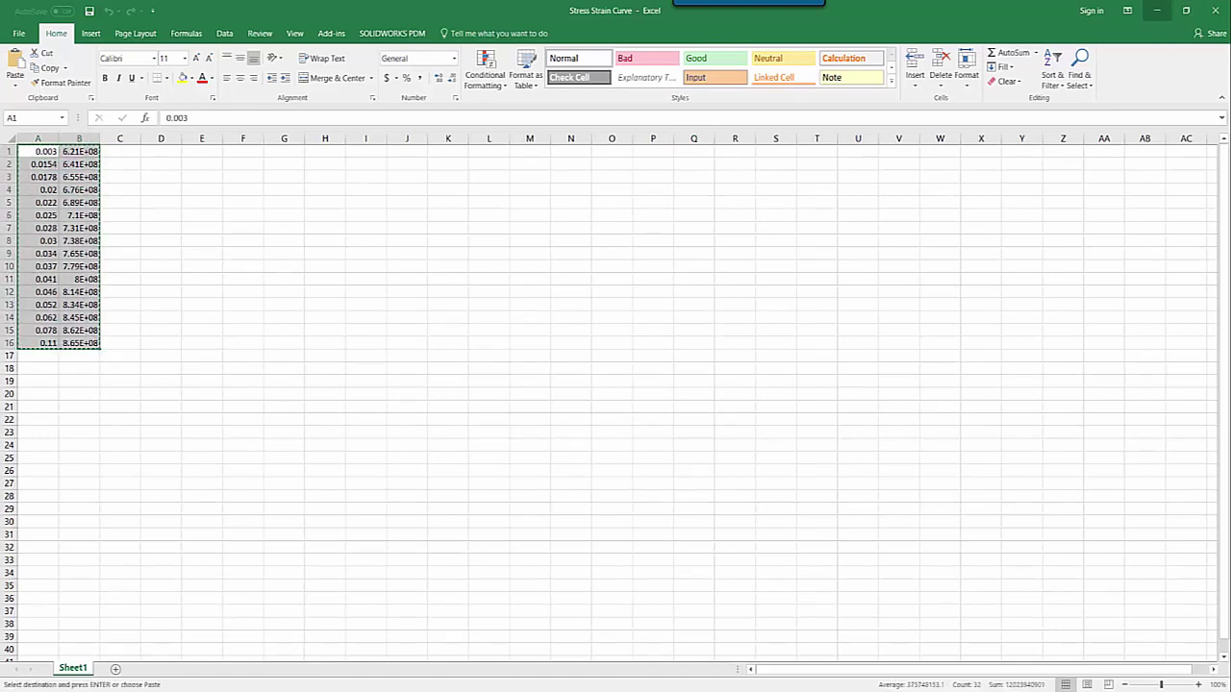
pyautogui.click(1157, 11)
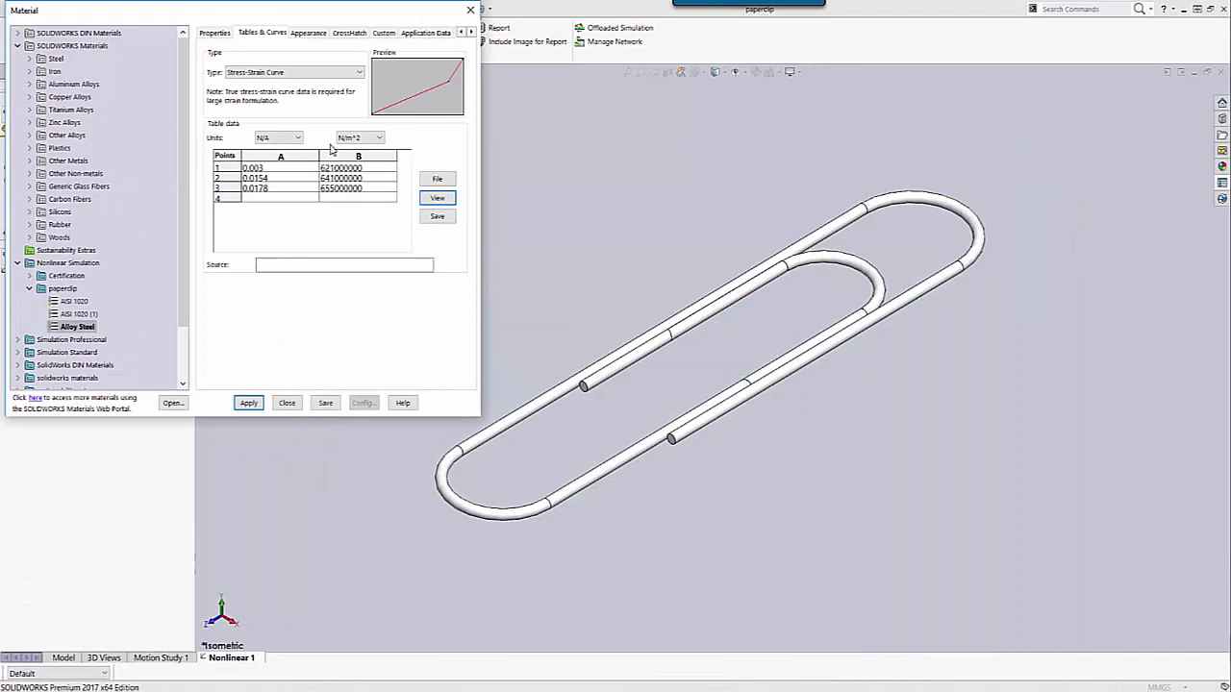
# Step: Replace the three typed points with the pasted Excel data and view the curve graph
pyautogui.moveTo(274, 167); pyautogui.dragTo(344, 191)
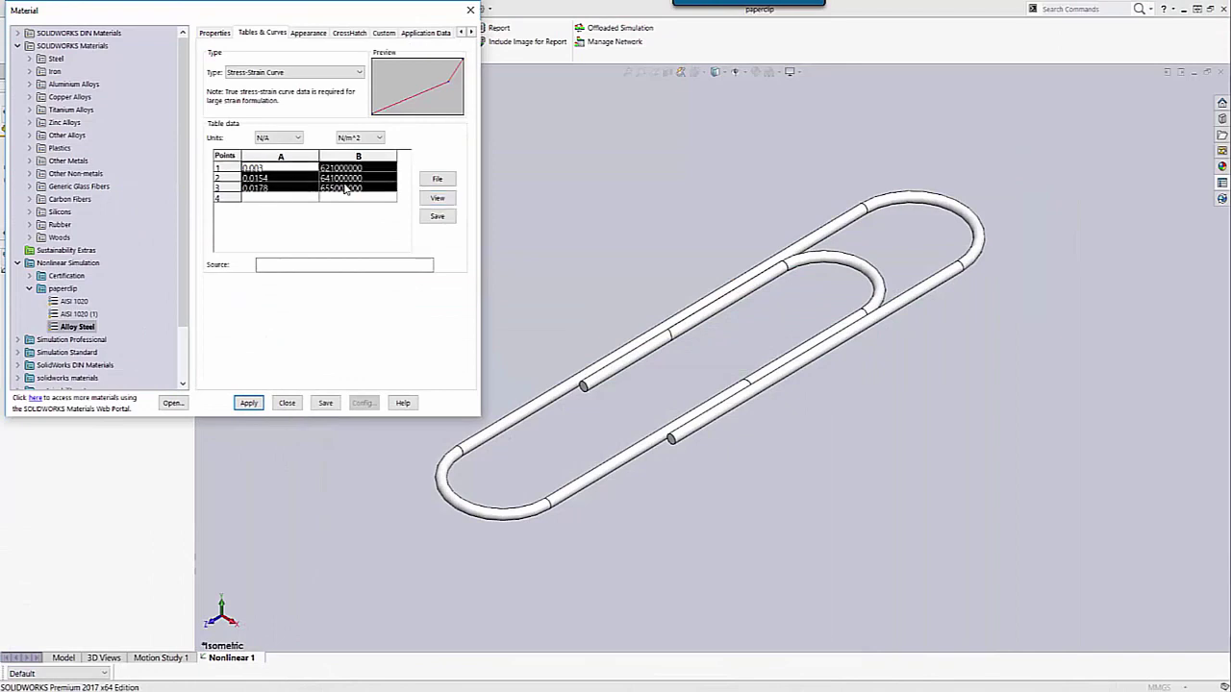
pyautogui.press('Delete')
pyautogui.click(276, 168)
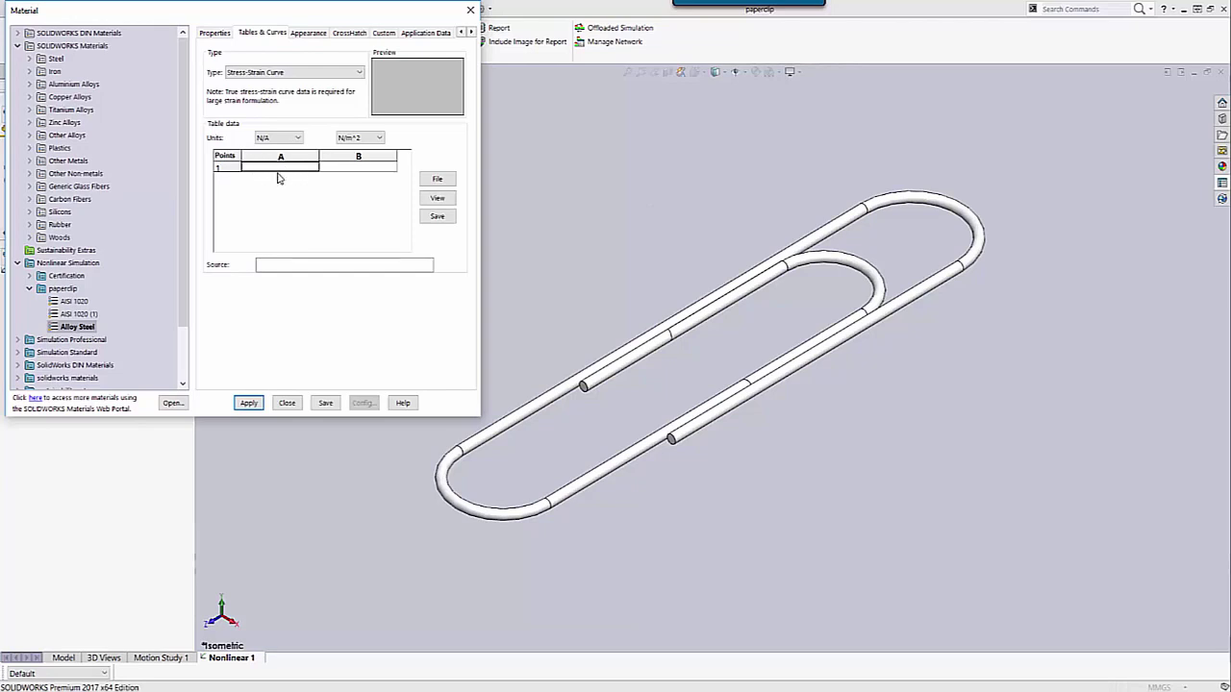
pyautogui.hotkey('ctrl', 'v')
pyautogui.moveTo(405, 179)
pyautogui.mouseDown()
pyautogui.moveTo(406, 223)
pyautogui.moveTo(407, 170)
pyautogui.mouseUp()
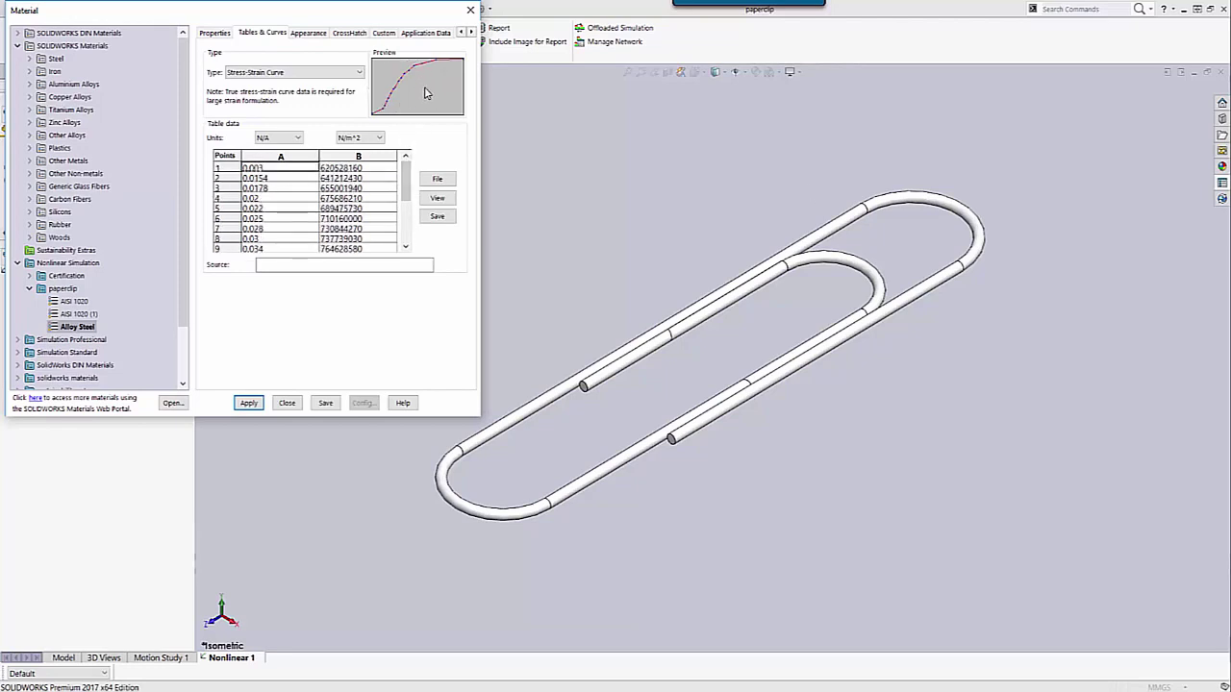
pyautogui.click(437, 197)
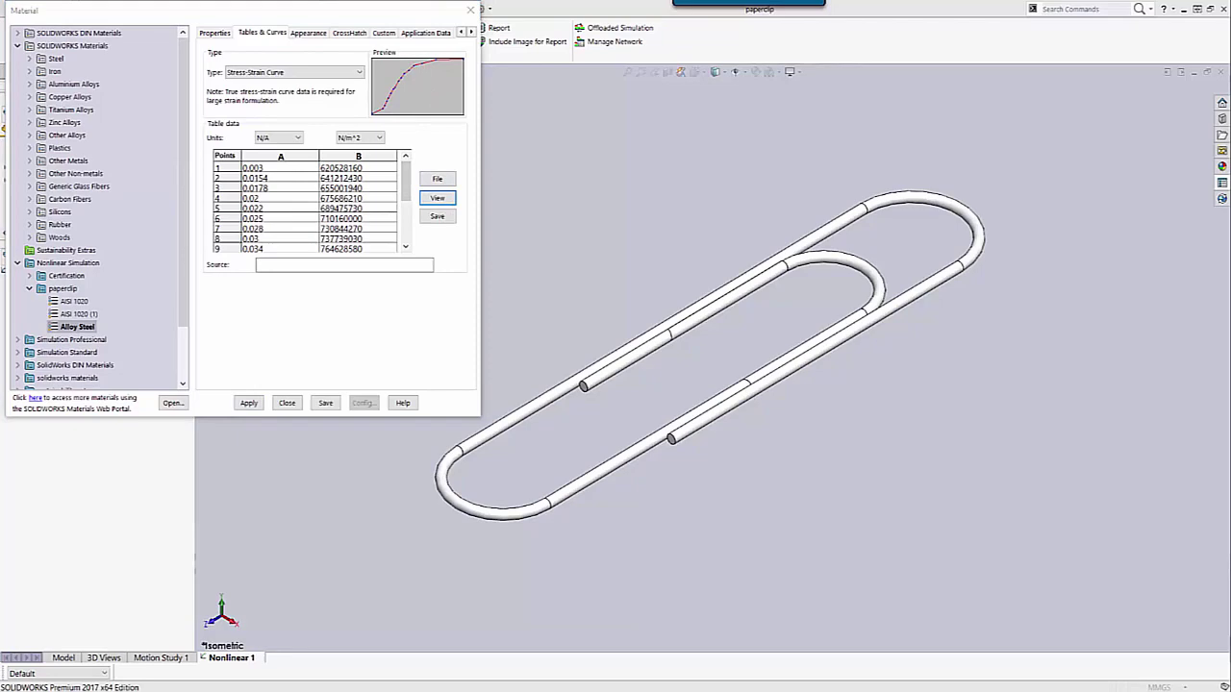
# Step: Enlarge the stress-strain graph, inspect the curve plateauing near 8.6e8 N/m^2, then close it
pyautogui.moveTo(565, 287); pyautogui.dragTo(957, 522)
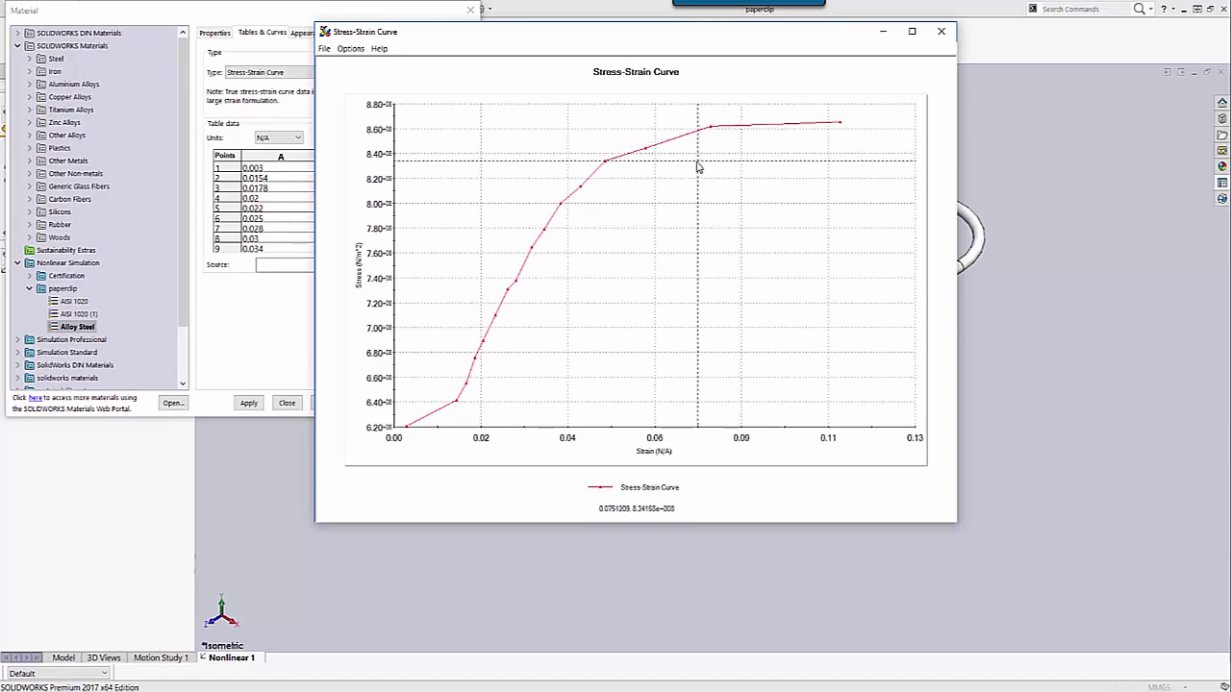
pyautogui.click(943, 32)
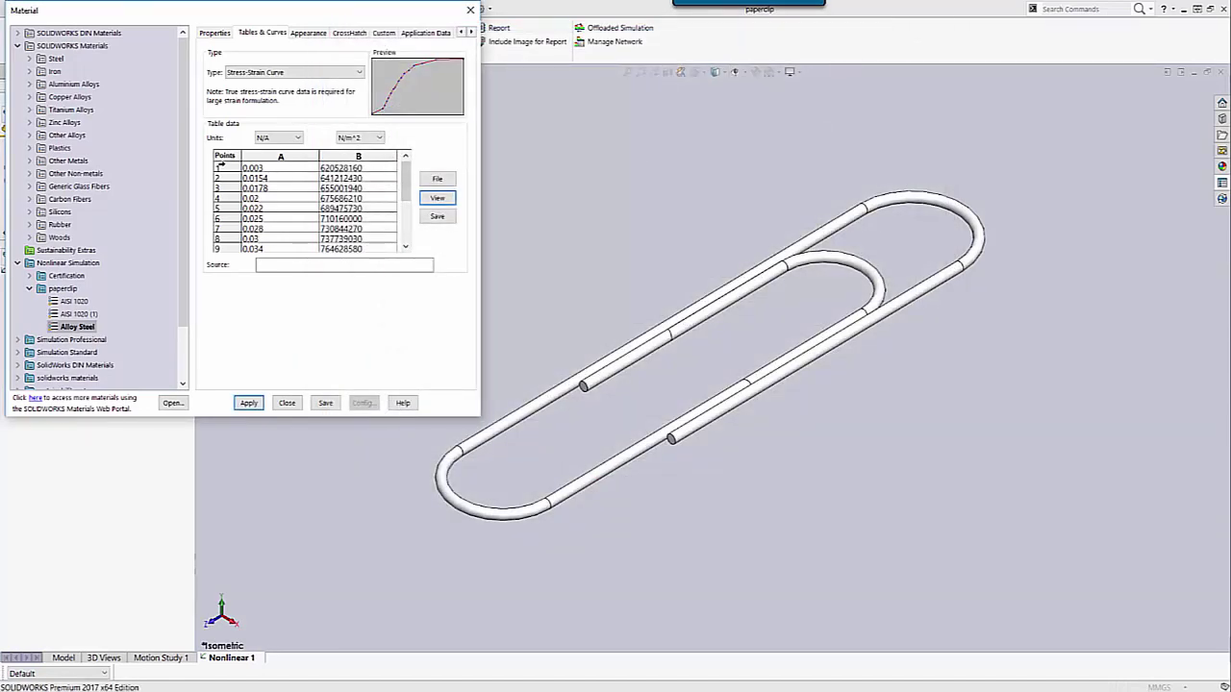
# Step: Try psi and N/mm^2 for the stress column, then set it back to N/m^2
pyautogui.click(224, 168)
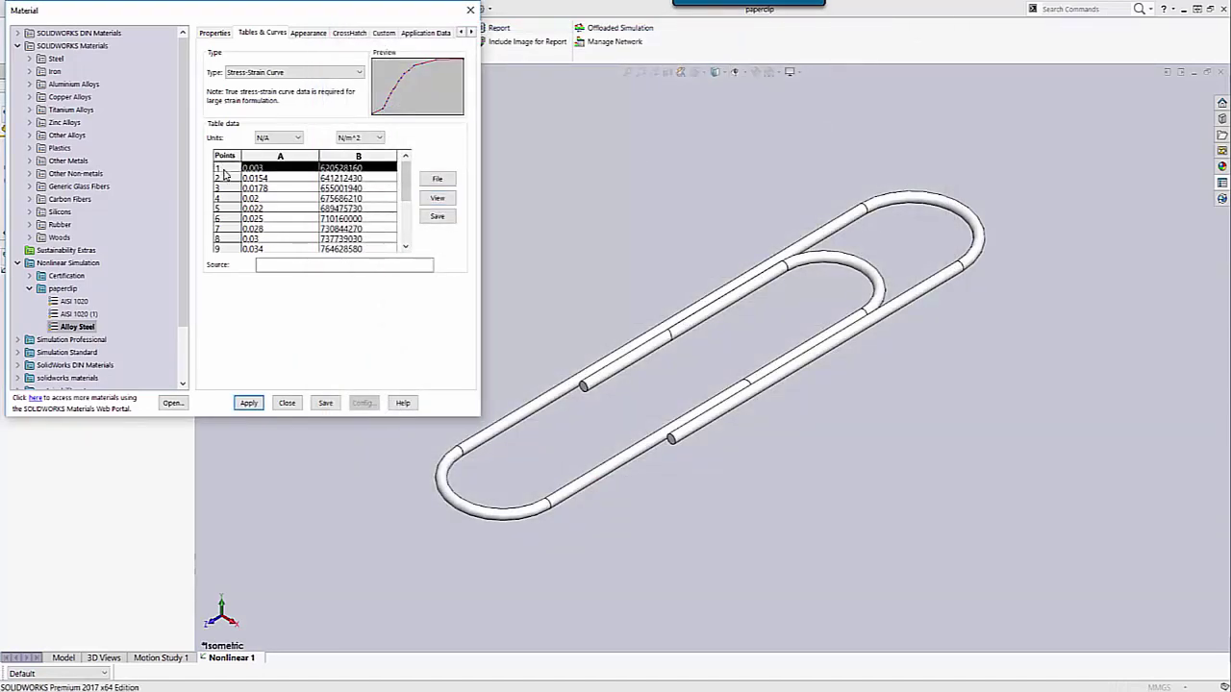
pyautogui.click(284, 171)
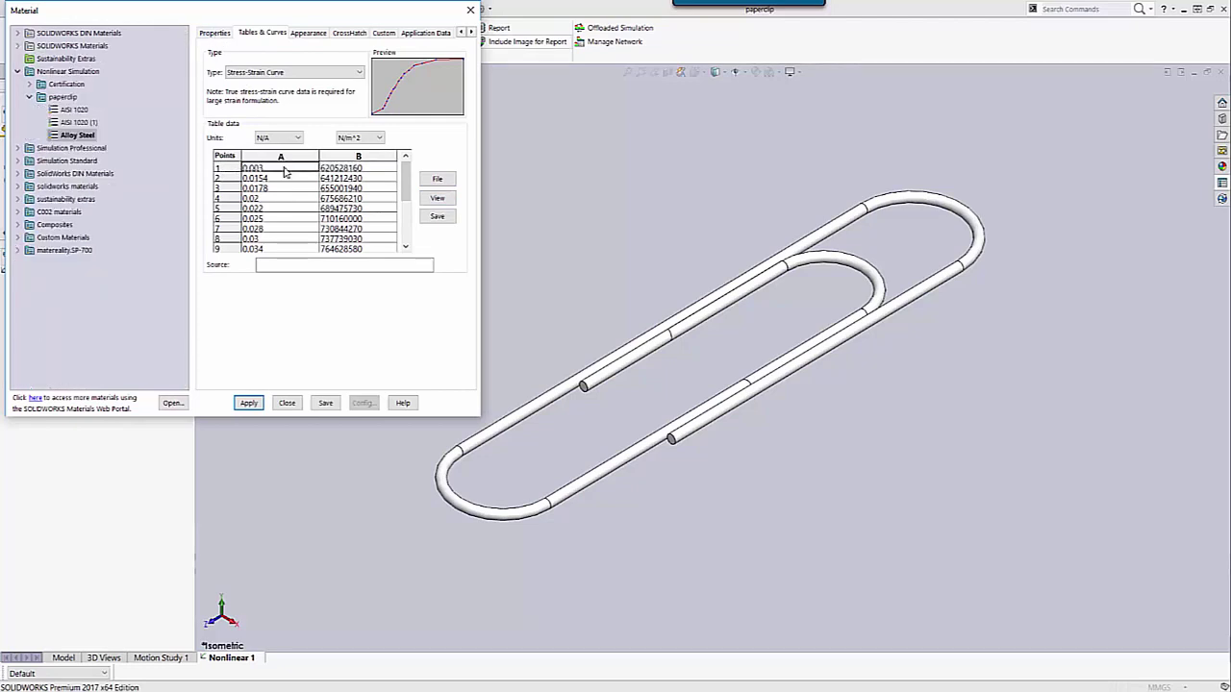
pyautogui.click(377, 139)
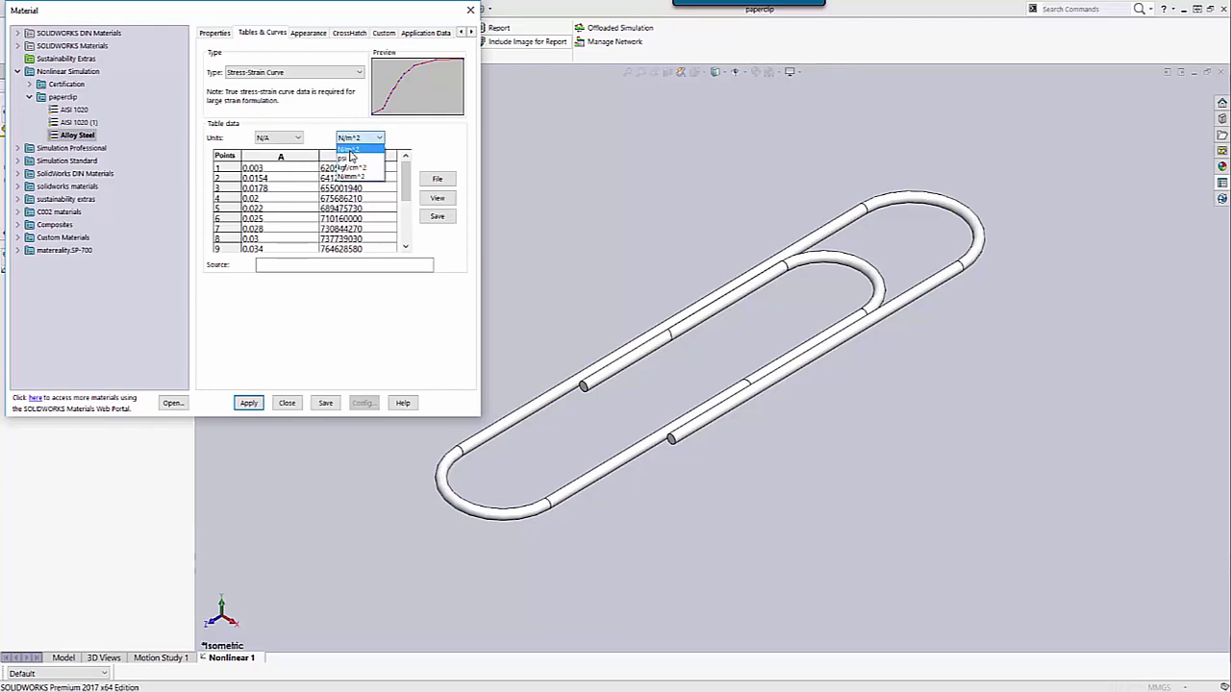
pyautogui.click(351, 160)
pyautogui.click(351, 140)
pyautogui.click(363, 180)
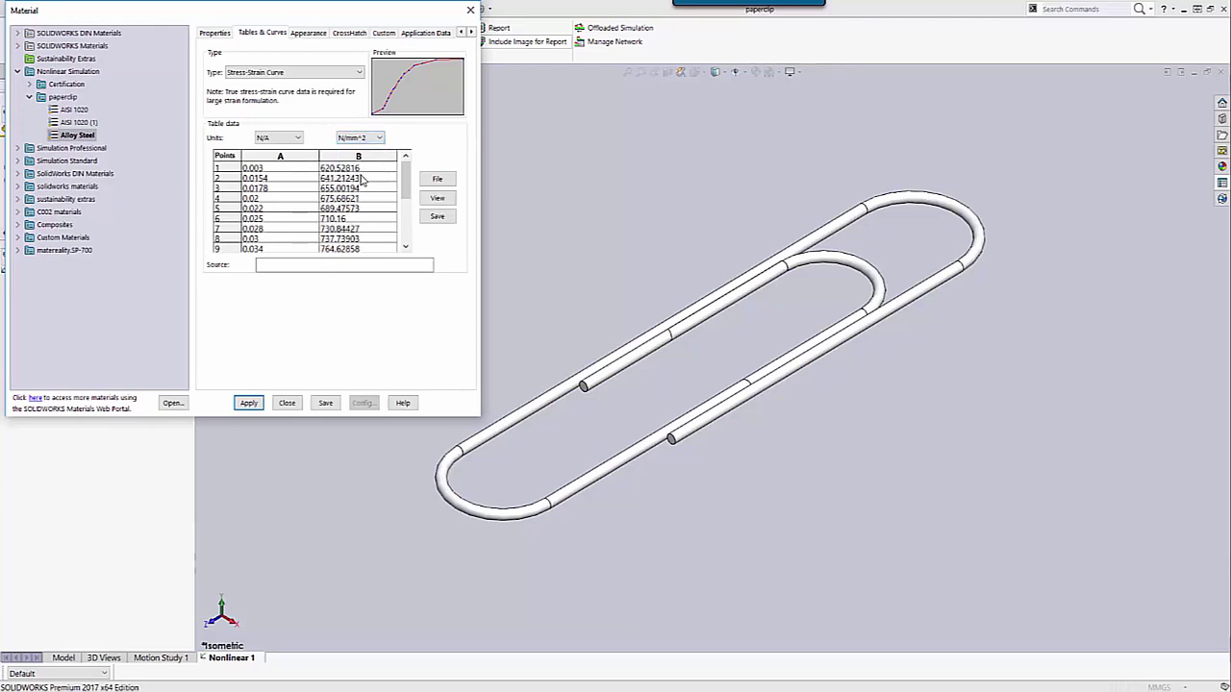
pyautogui.click(364, 144)
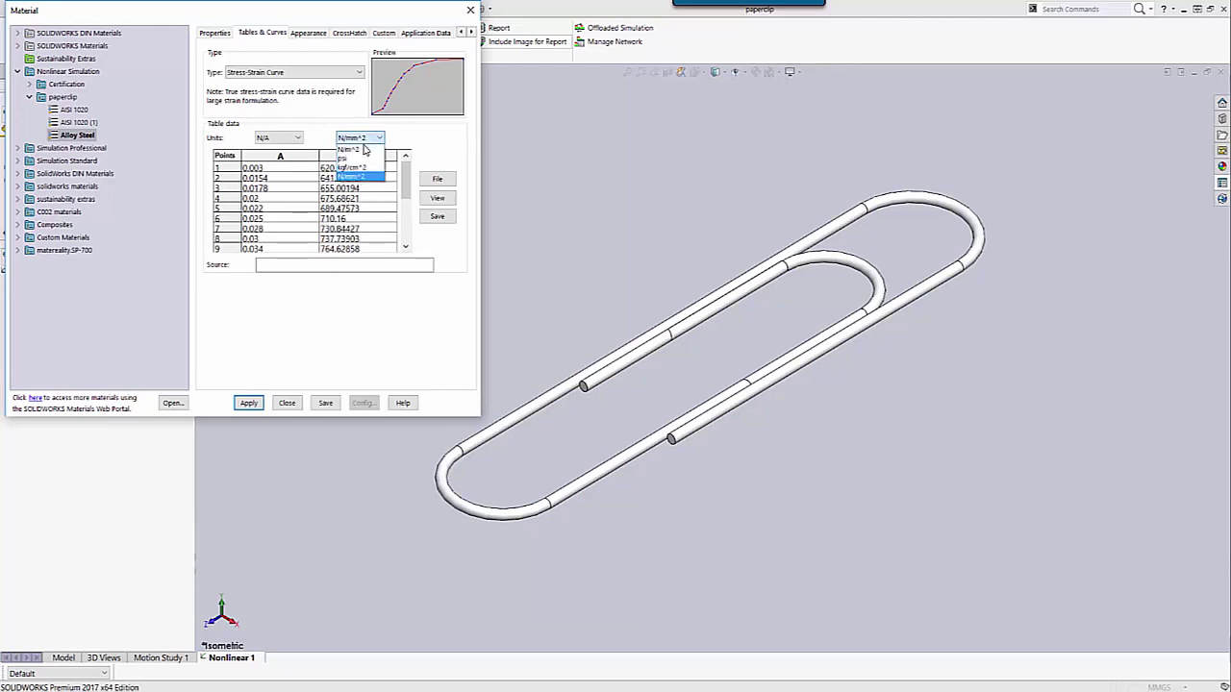
pyautogui.click(361, 150)
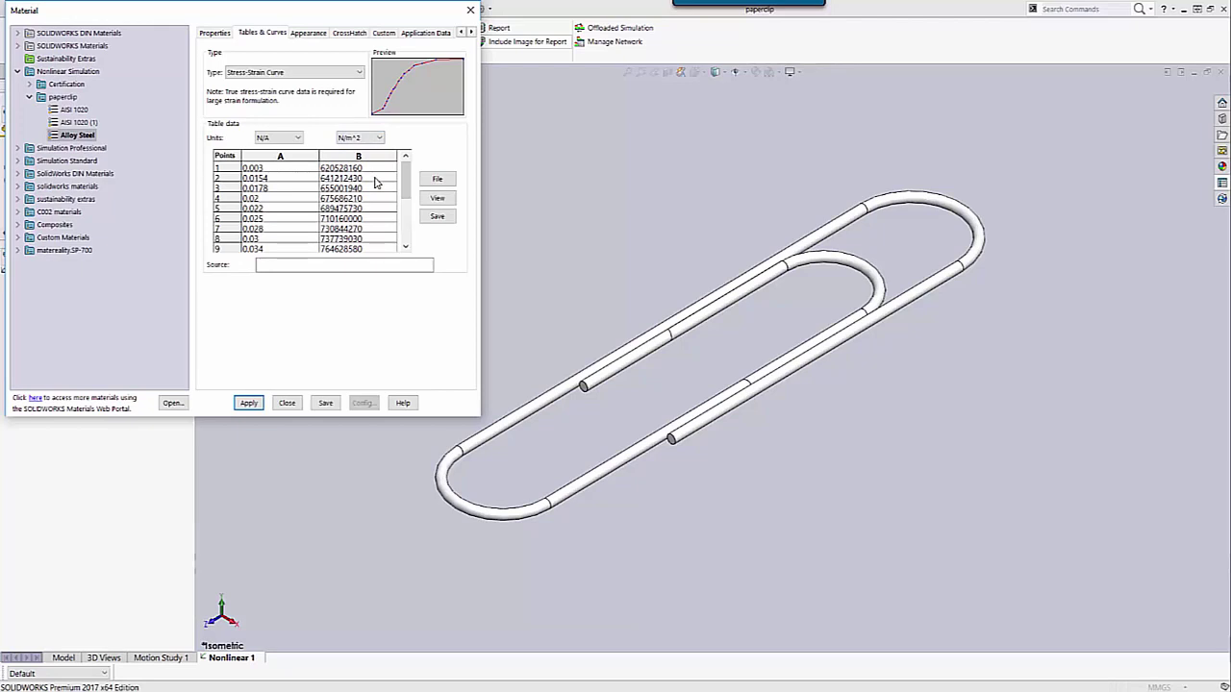
# Step: Delete rows 5 through 16, leaving four points ending at 0.02/675686210
pyautogui.click(249, 208)
pyautogui.moveTo(258, 211); pyautogui.dragTo(362, 238)
pyautogui.press('Delete')
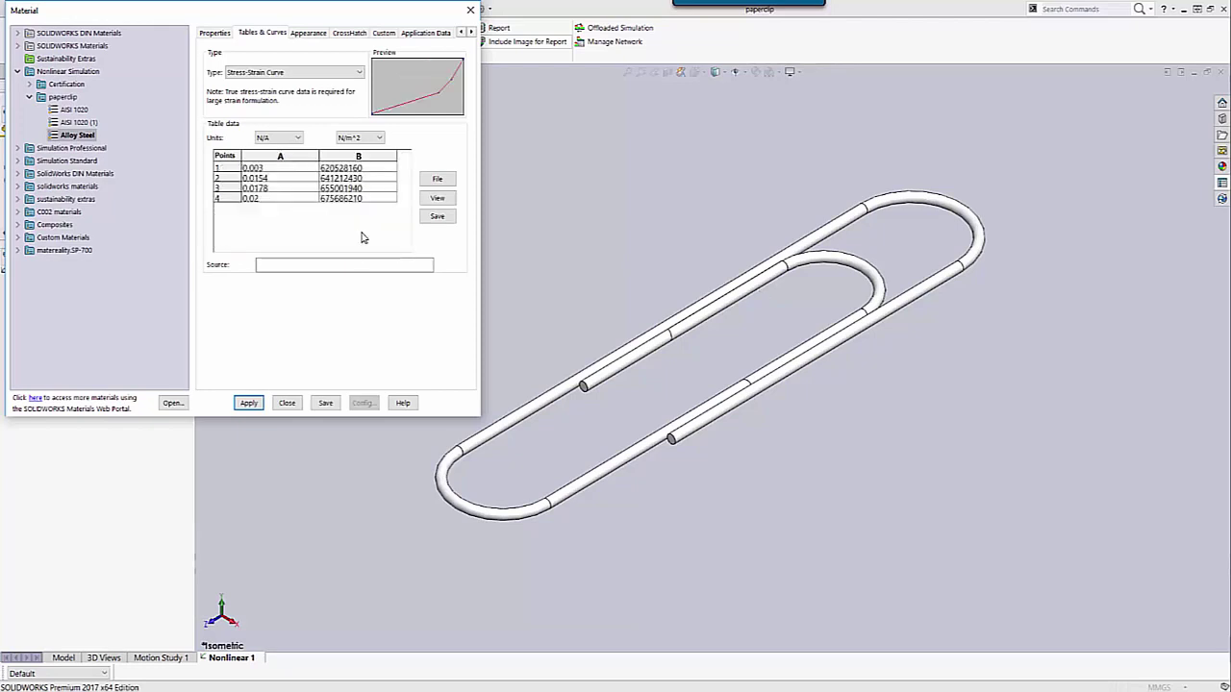
# Step: Trim the four stress values toward 620, 641, 655 and 675 while the units stay N/m^2
pyautogui.click(368, 140)
pyautogui.click(348, 149)
pyautogui.press('BackSpace')
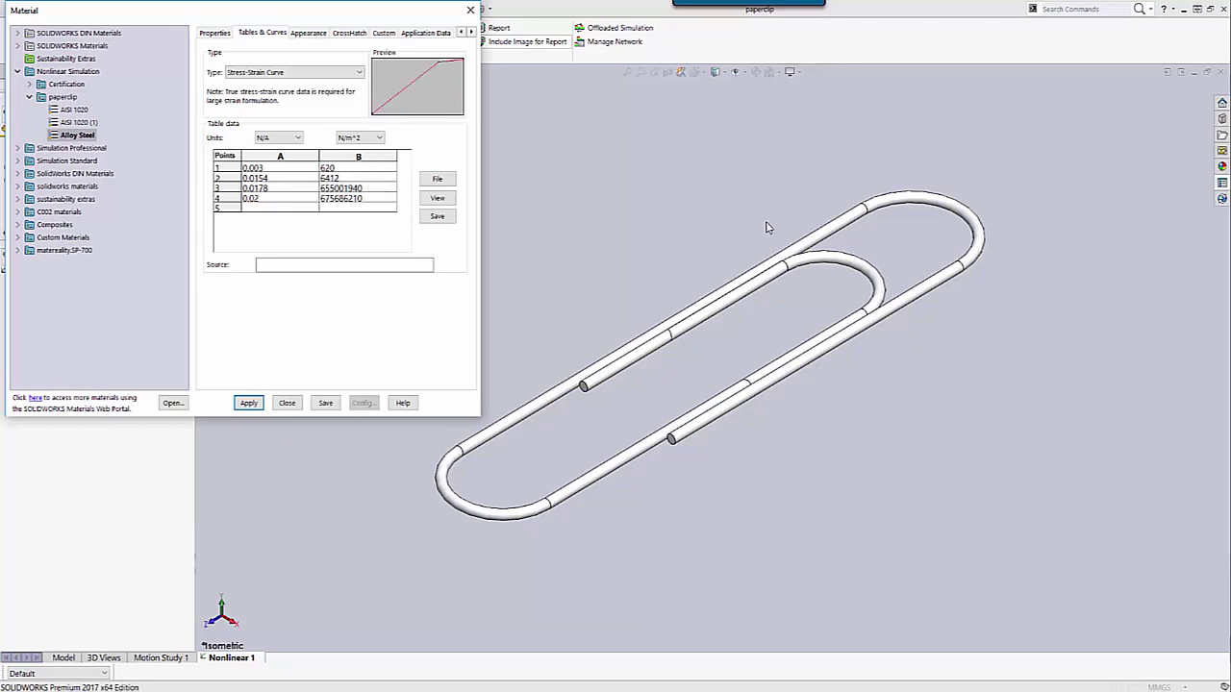
pyautogui.press('BackSpace')
pyautogui.press('Down')
pyautogui.press('Return')
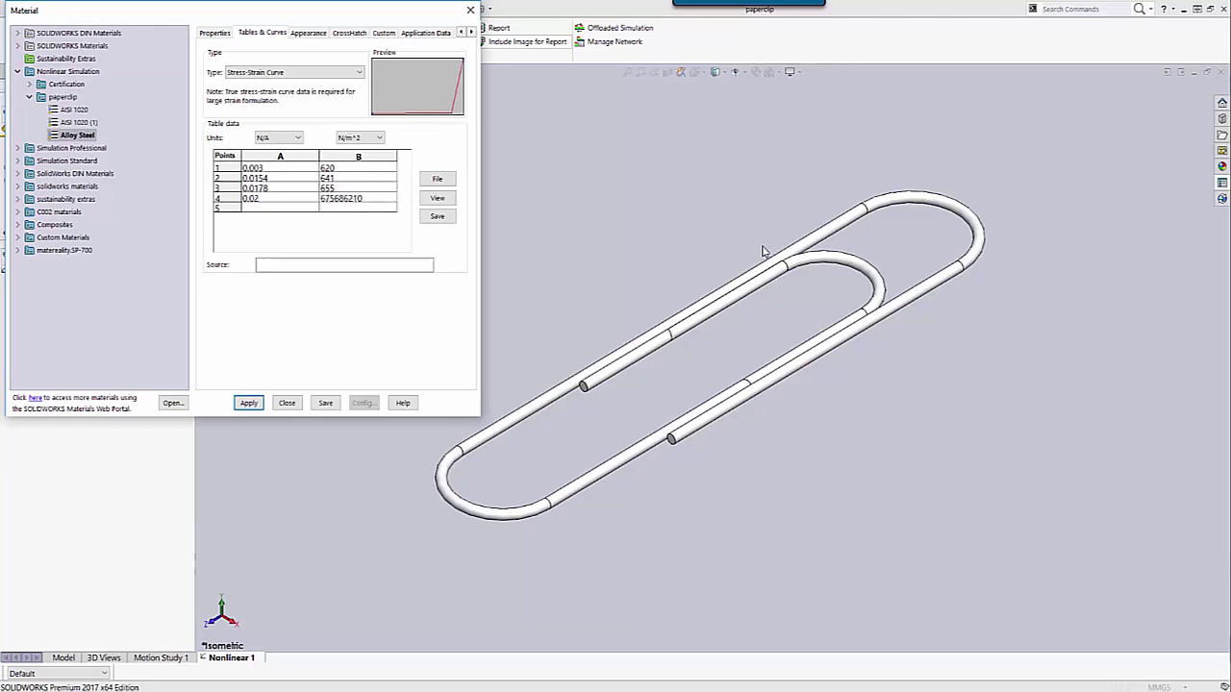
pyautogui.press('BackSpace')
pyautogui.press('BackSpace')
# Step: Switch the stress column units to N/mm^2
pyautogui.click(370, 141)
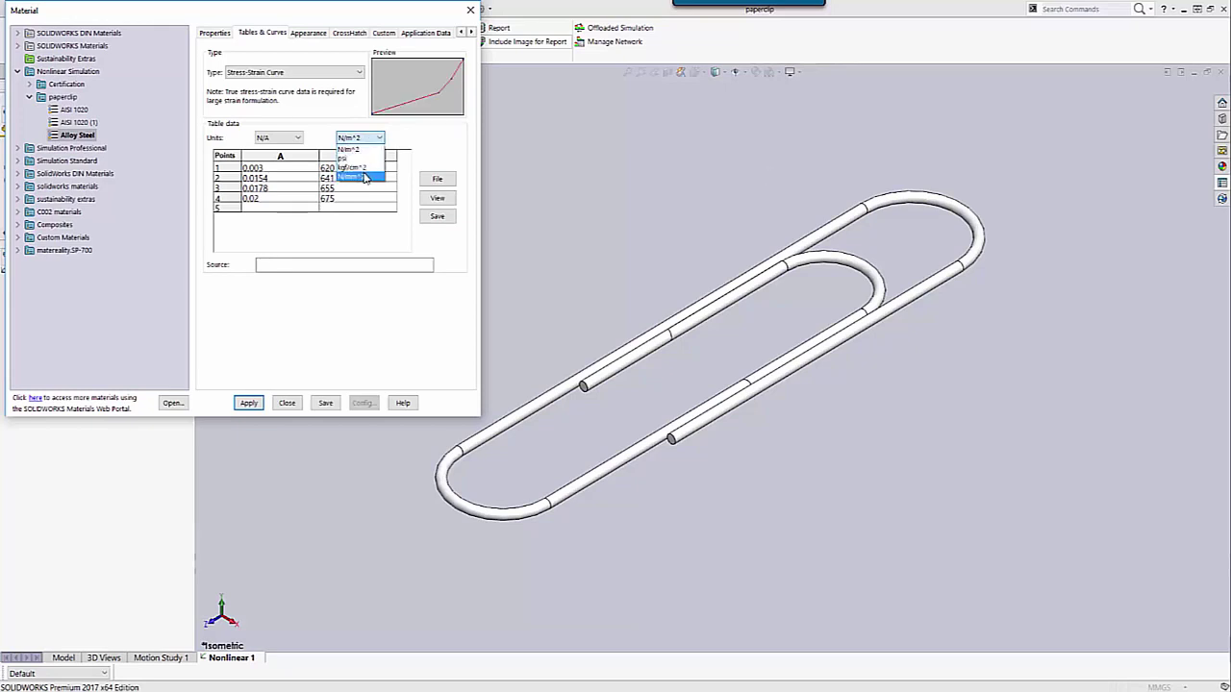
pyautogui.click(364, 178)
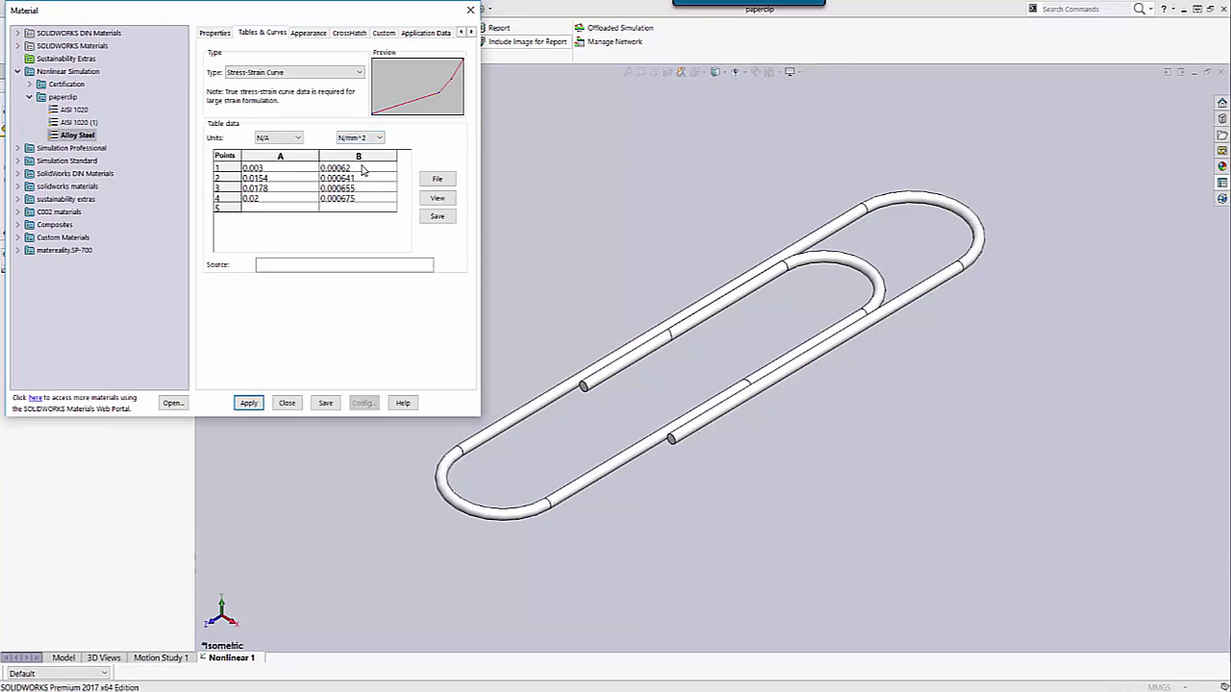
pyautogui.click(372, 138)
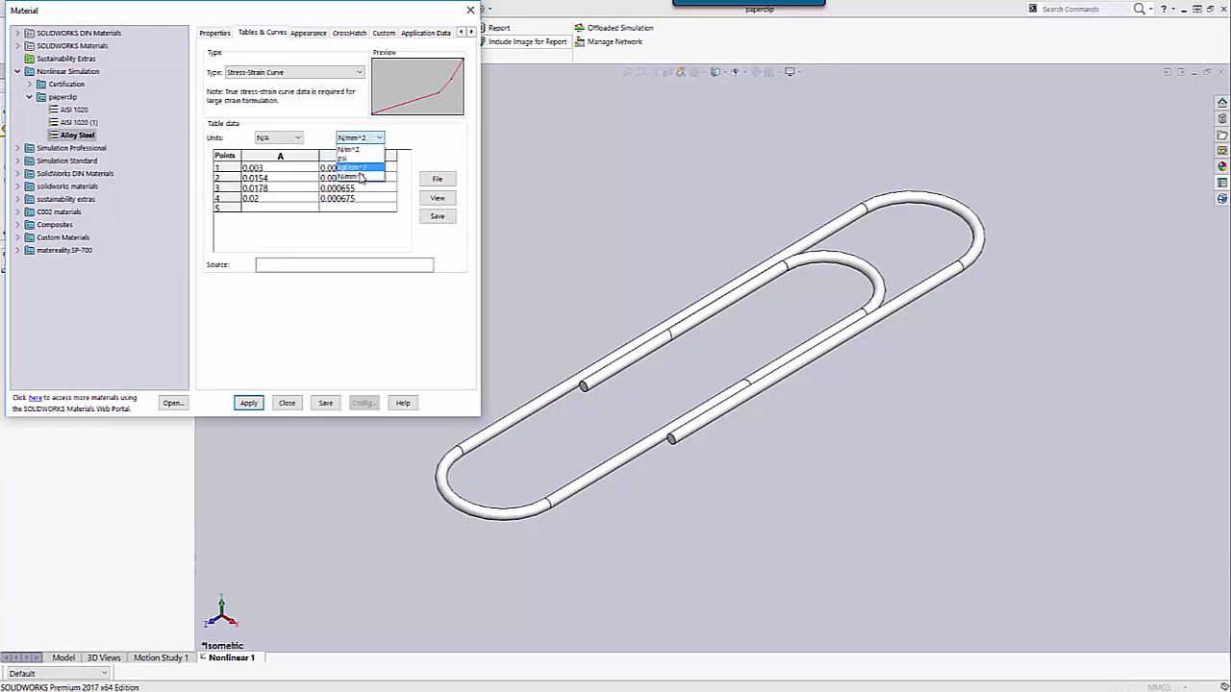
pyautogui.click(757, 224)
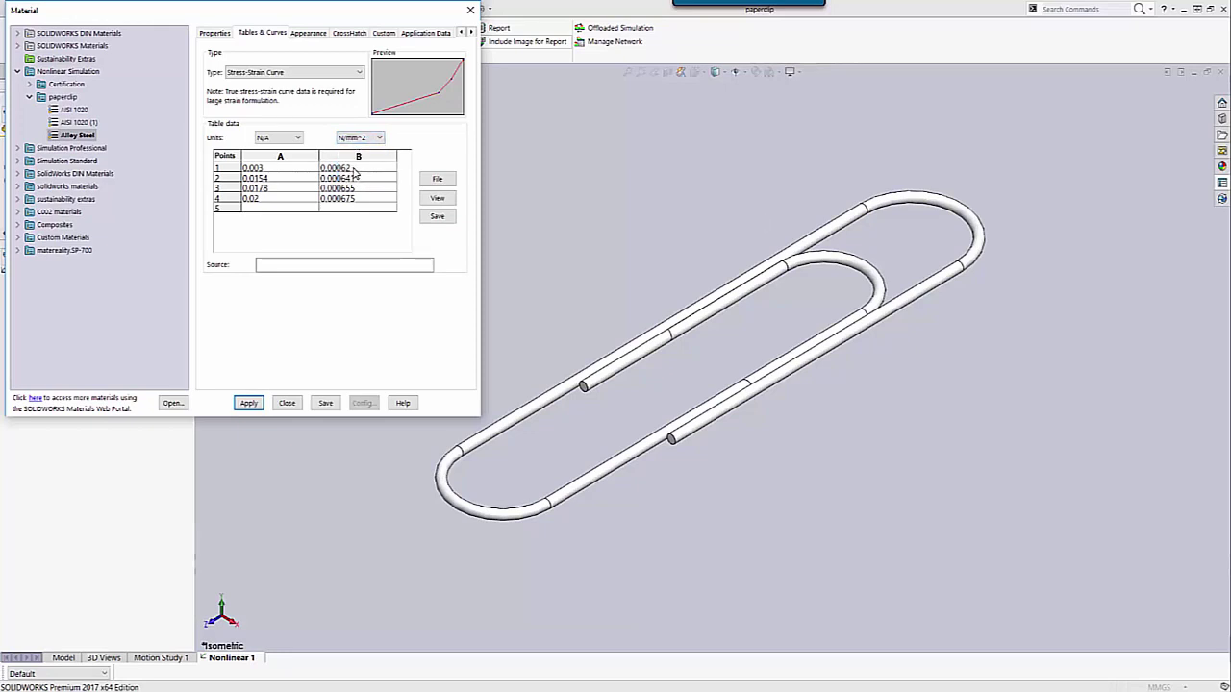
# Step: Retype the four stress values as 620, 641, 655 and 675 N/mm^2
pyautogui.click(320, 168)
pyautogui.write('620')
pyautogui.click(342, 177)
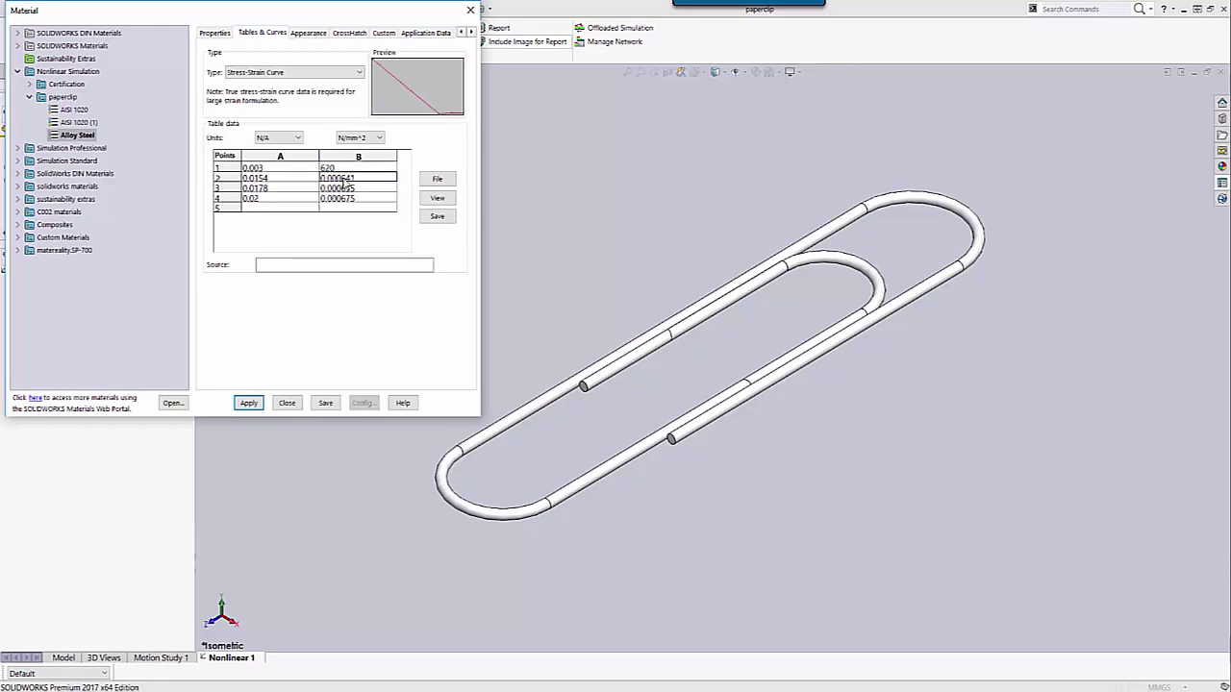
pyautogui.click(734, 222)
pyautogui.doubleClick(342, 178)
pyautogui.write('641')
pyautogui.click(342, 189)
pyautogui.press('BackSpace')
pyautogui.press('BackSpace')
pyautogui.press('BackSpace')
pyautogui.press('BackSpace')
pyautogui.press('BackSpace')
pyautogui.click(350, 200)
pyautogui.press('BackSpace')
pyautogui.press('BackSpace')
pyautogui.press('BackSpace')
pyautogui.press('BackSpace')
pyautogui.press('BackSpace')
pyautogui.click(359, 140)
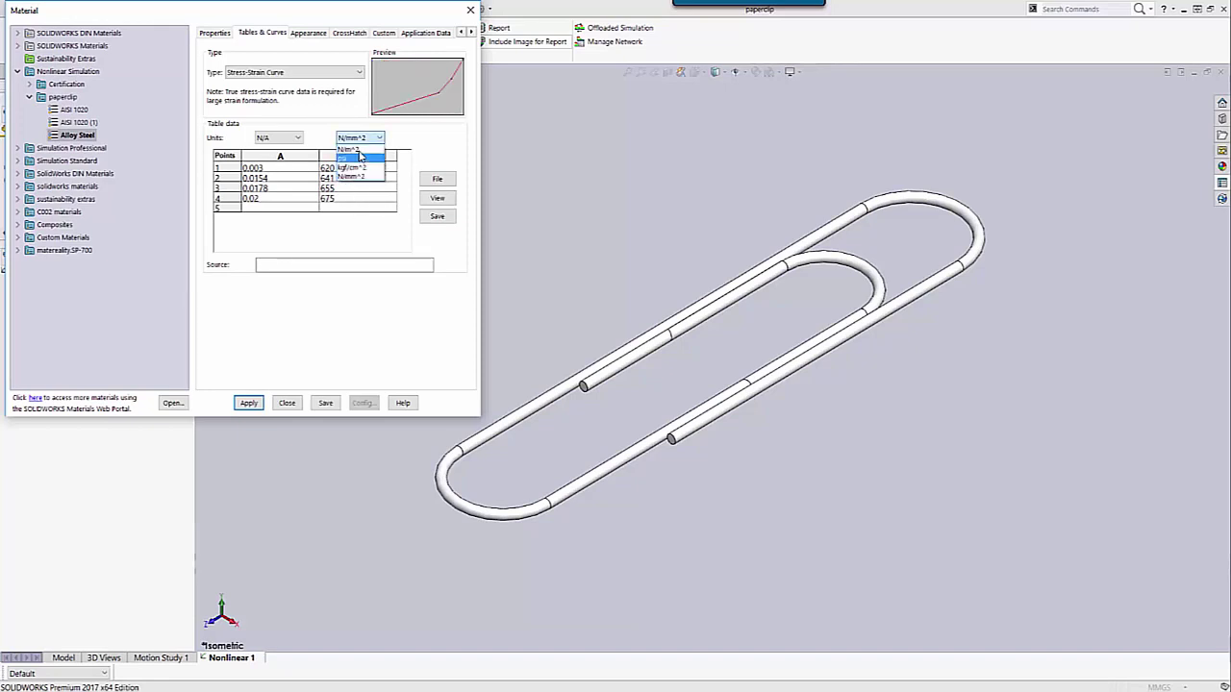